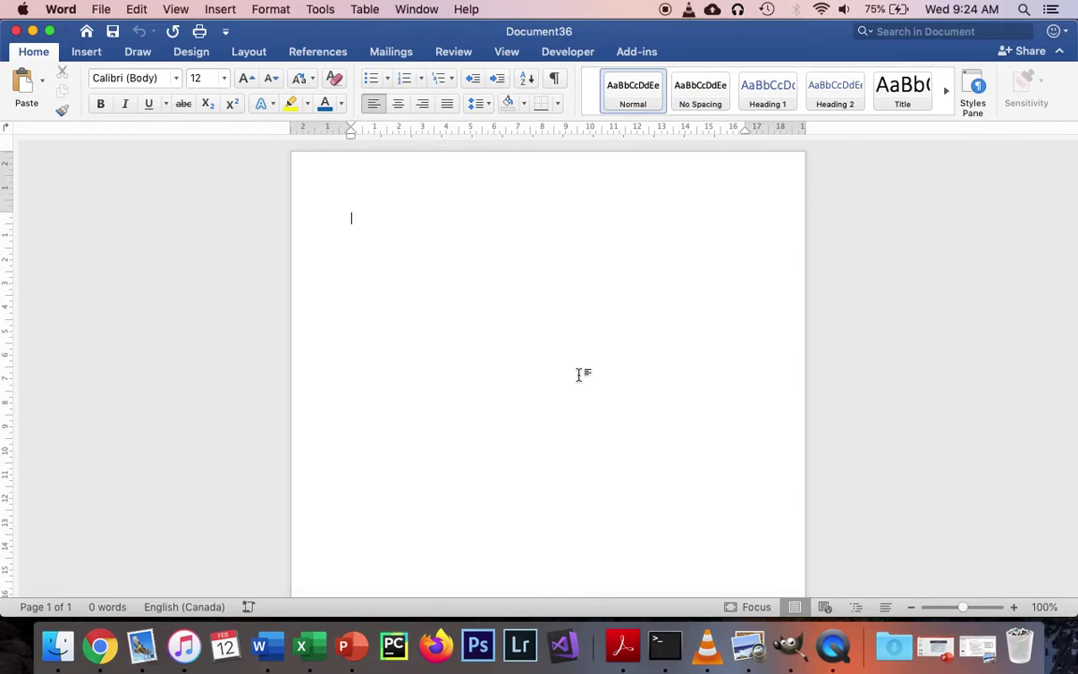
Insert a table with four columns and eight rows into the blank document.
left_click(102, 51)
left_click(94, 75)
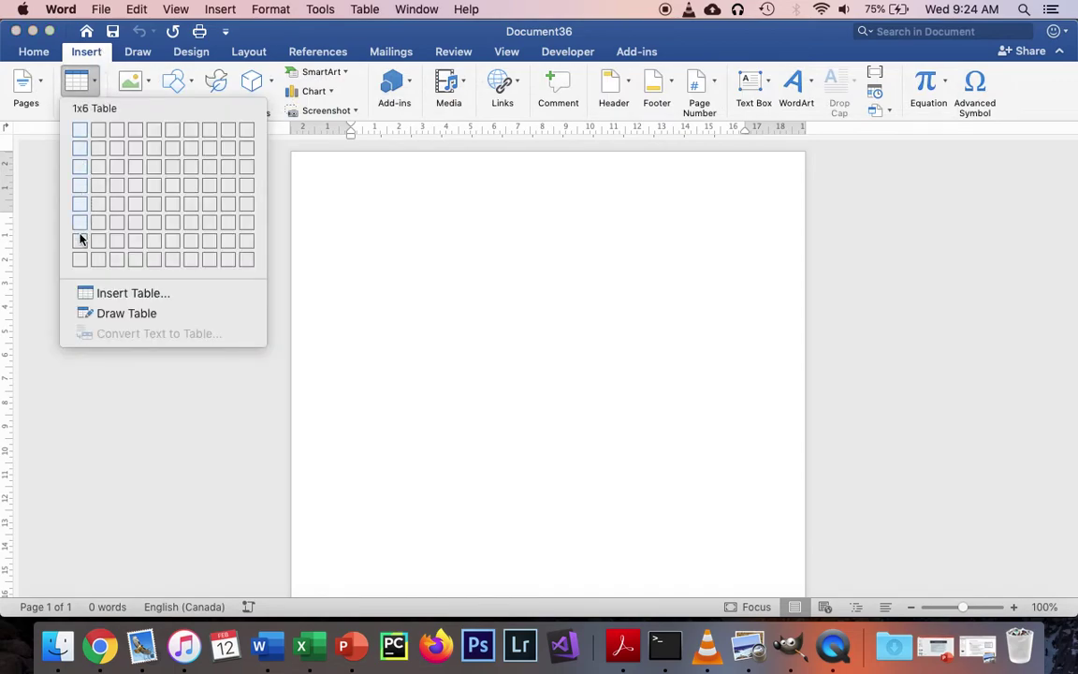
left_click(128, 264)
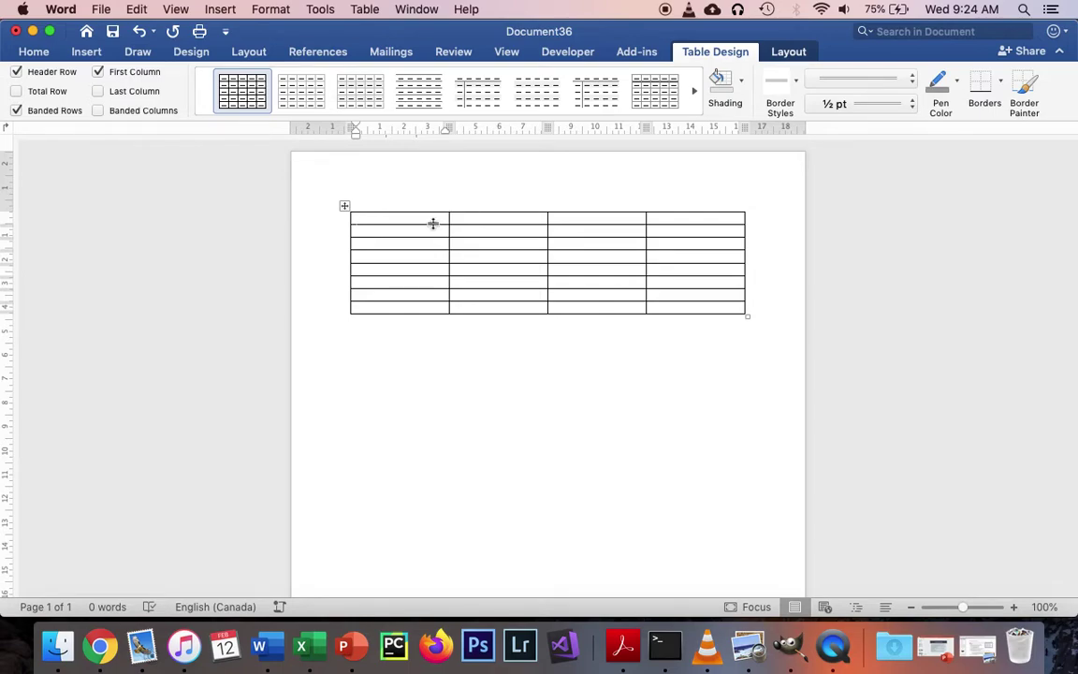
Merge the four cells of the table's first row and enter "Science Review" as the title.
left_click_drag(423, 219, 645, 218)
right_click(659, 224)
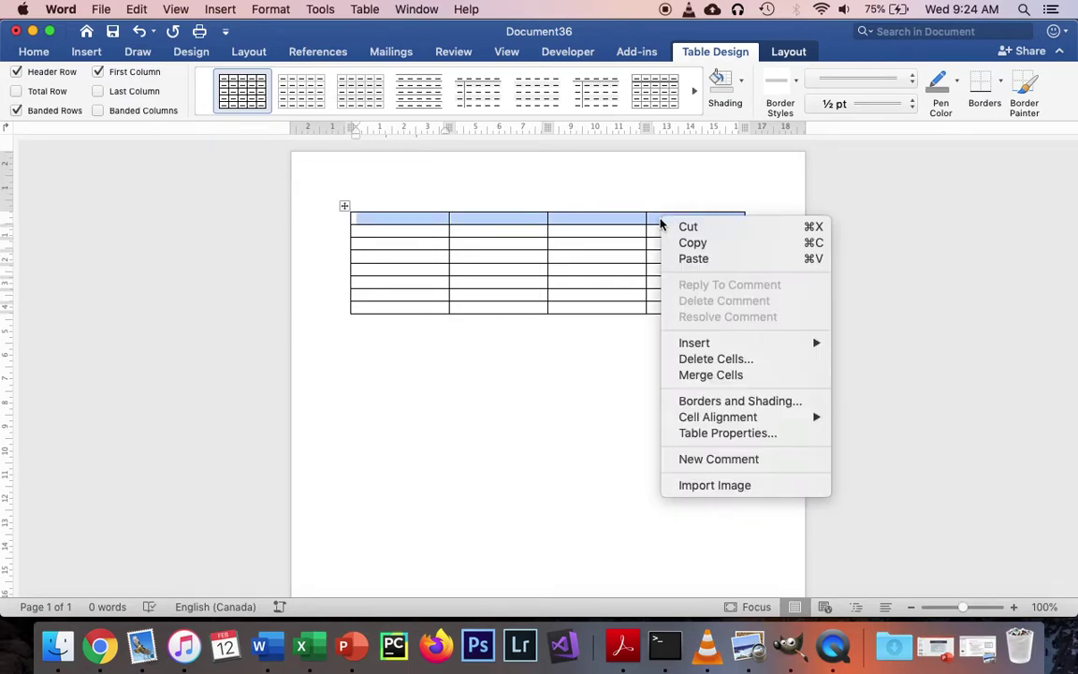
left_click(702, 375)
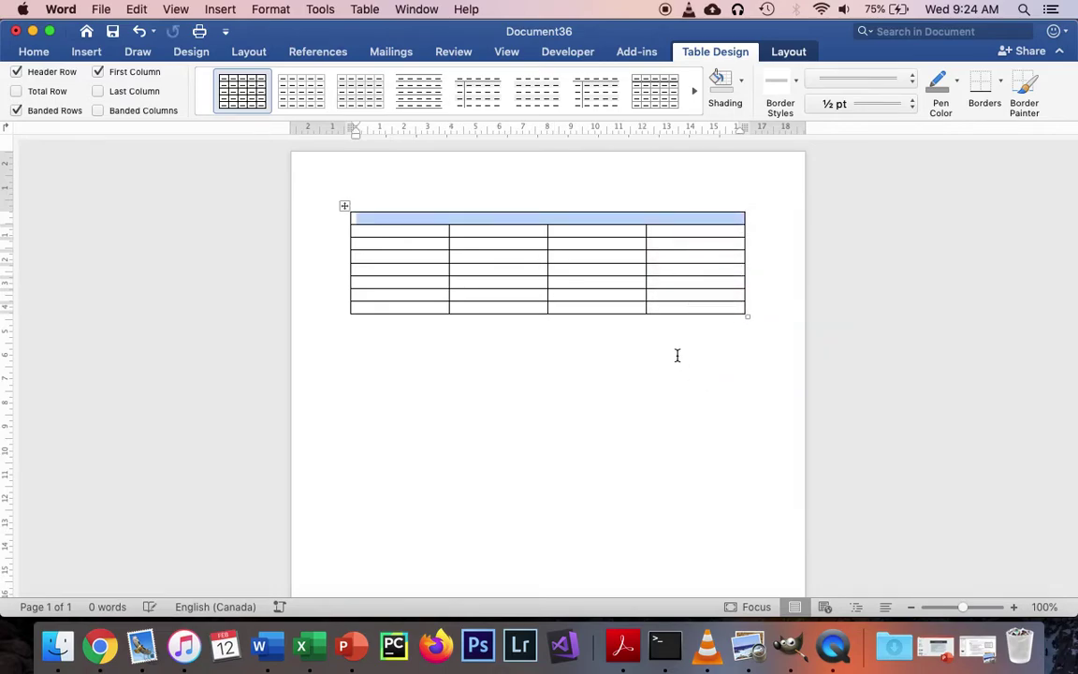
left_click(627, 220)
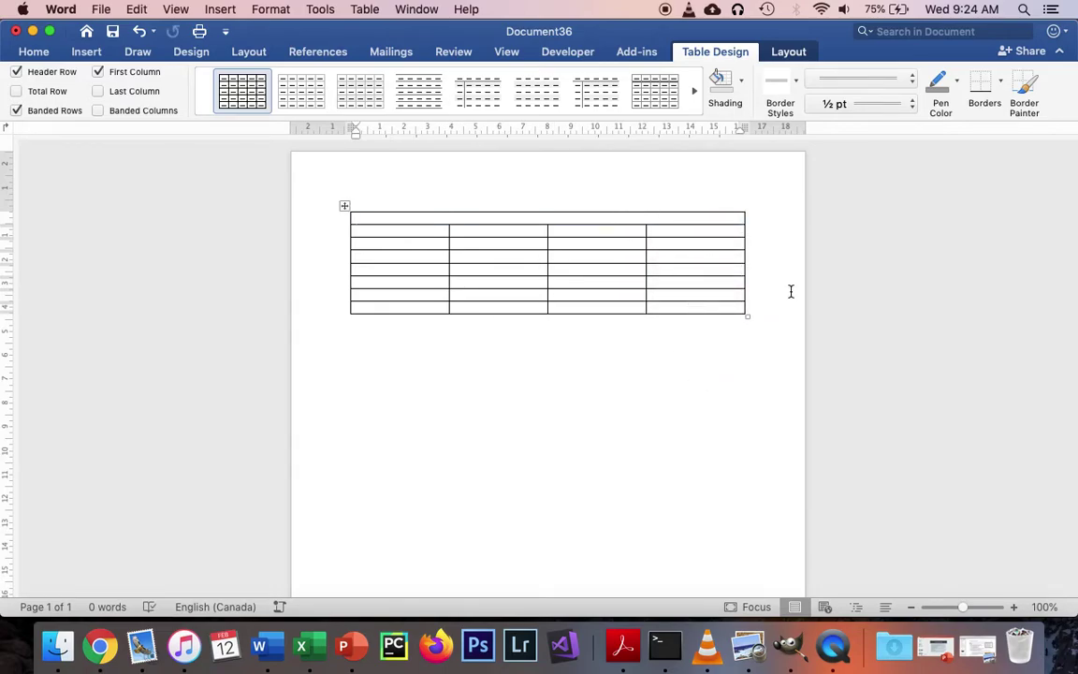
type("Science Review")
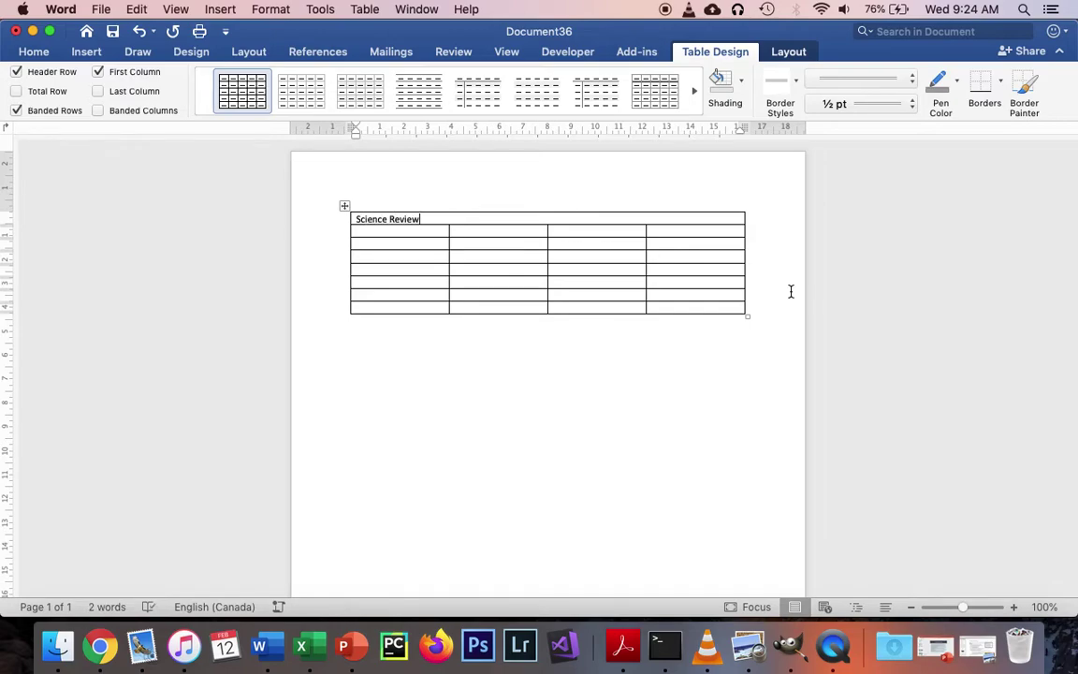
Fill the second row with the column headings Measurement, Units, Symbol and Formula.
left_click(391, 233)
type("Measu")
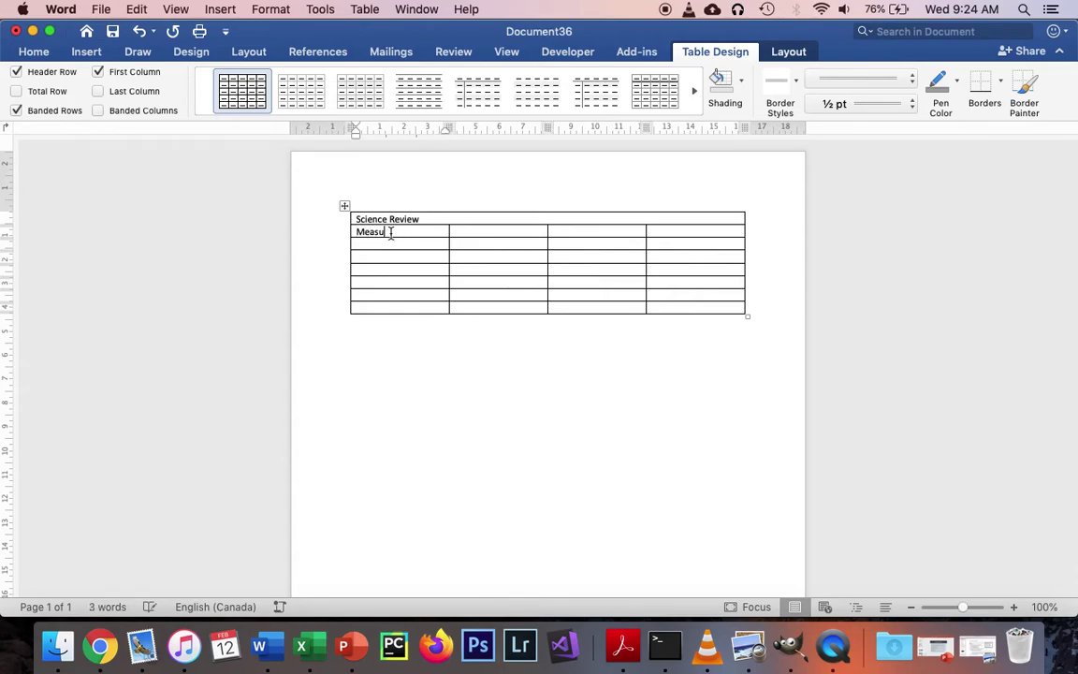
type("rement")
key("Tab")
type("Units")
key("Tab")
type("Sy")
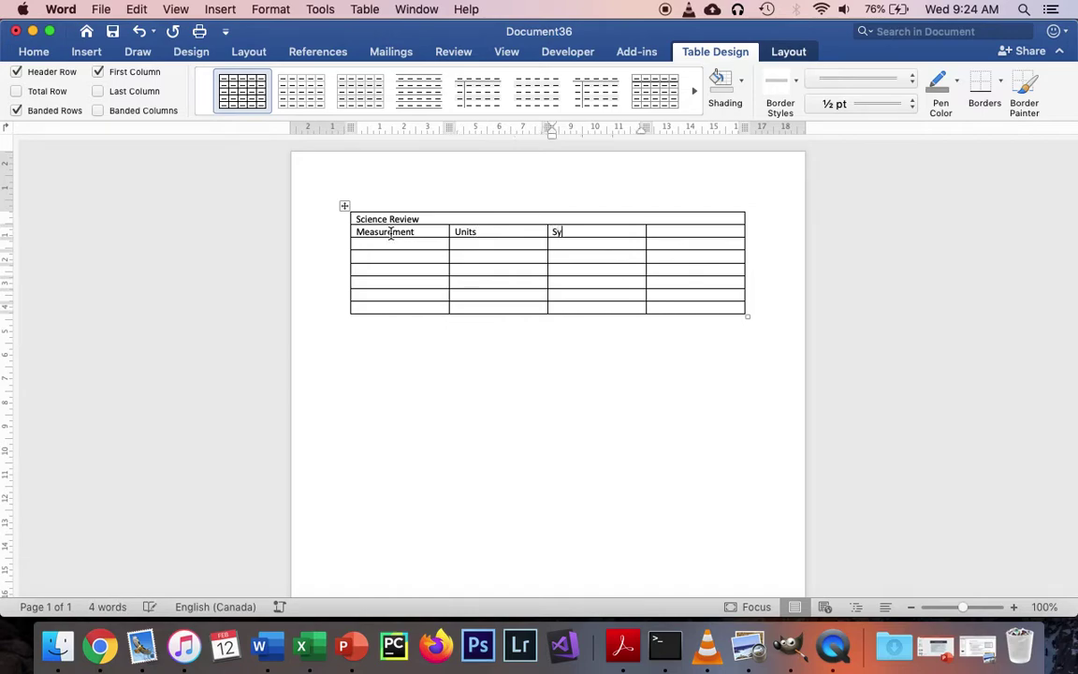
type("mbol")
key("Tab")
type("Formula")
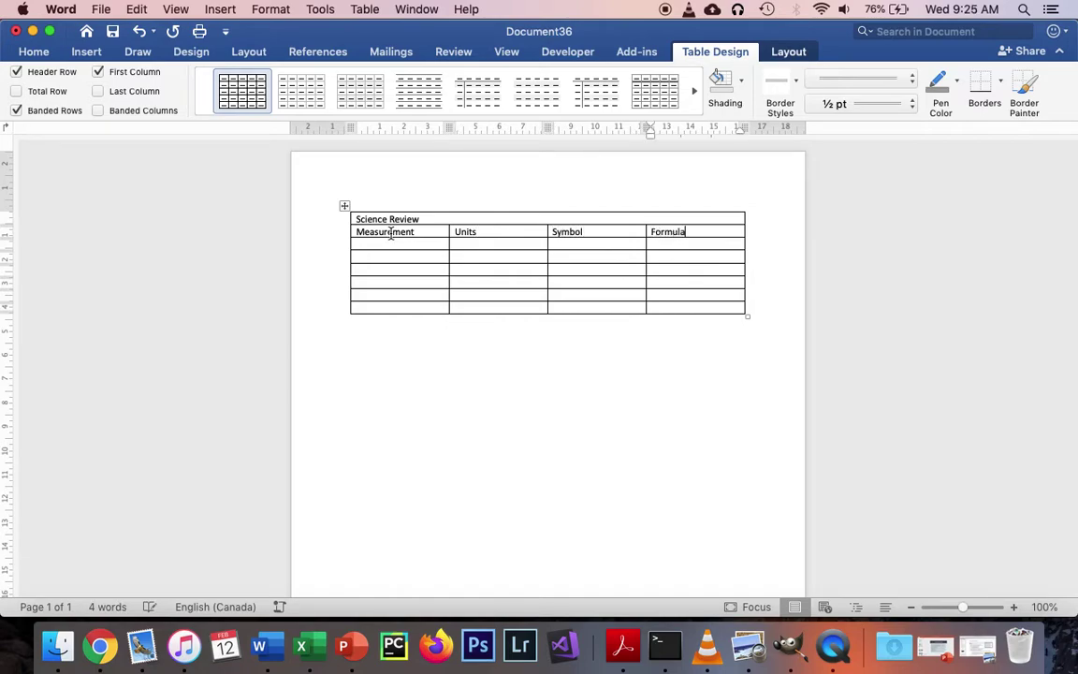
key("Tab")
type("Area")
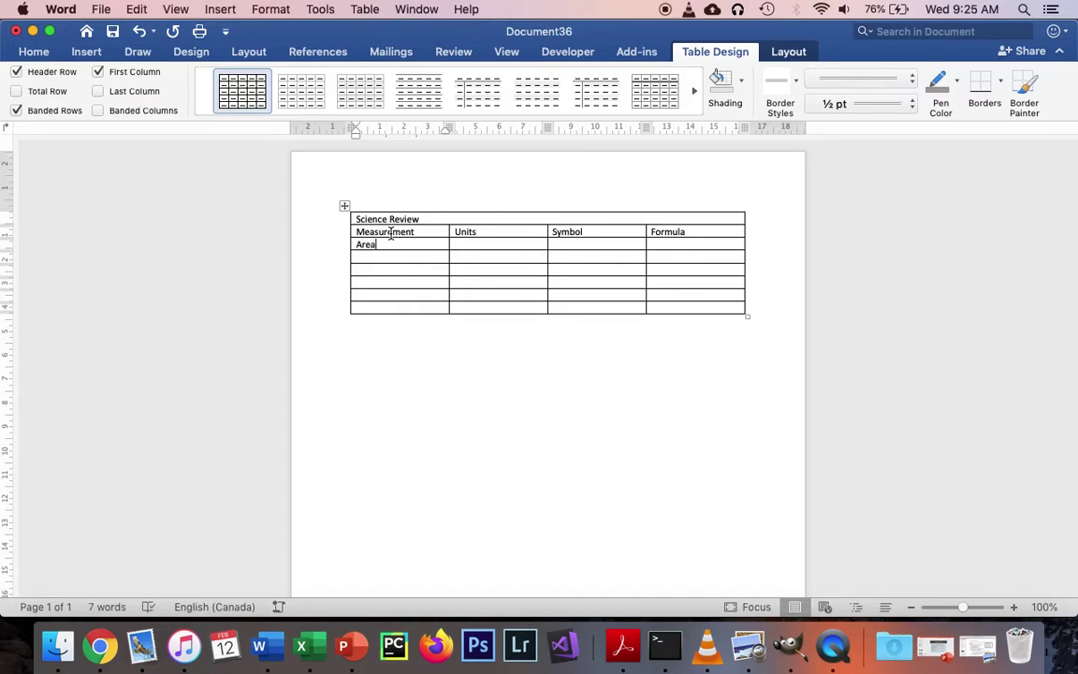
left_click_drag(355, 244, 378, 244)
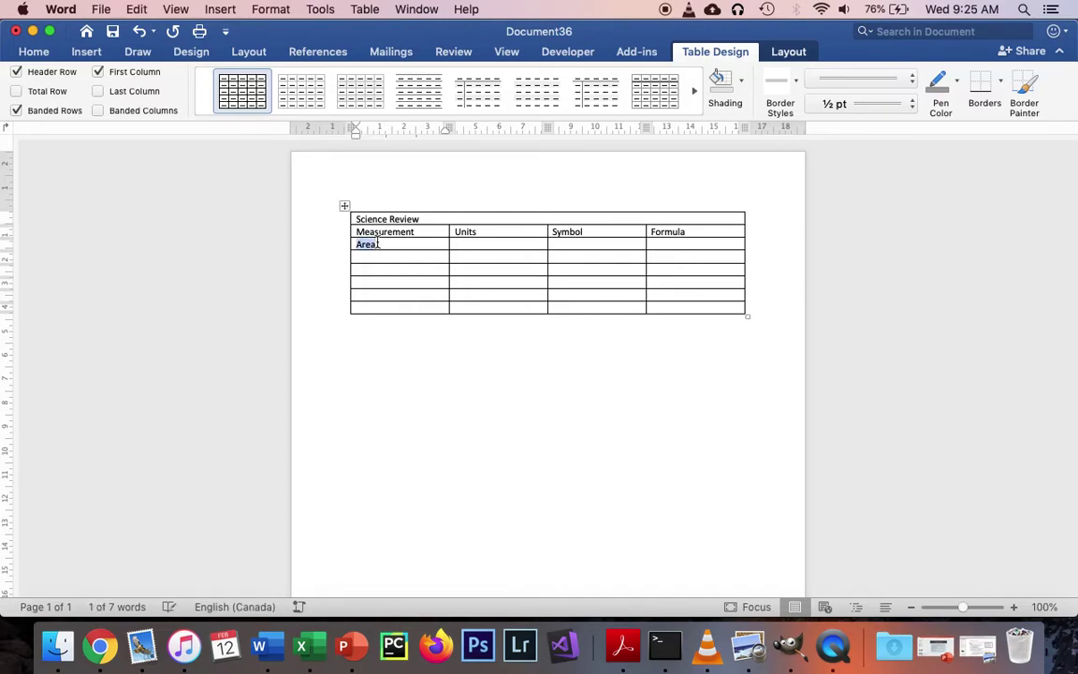
Copy the Measurement and Units entries from Area to Velocity in the "7 - Formatting Tables" JOB 26 sample into the new table's empty rows.
key("super+grave")
scroll(466, 436, "down", 10)
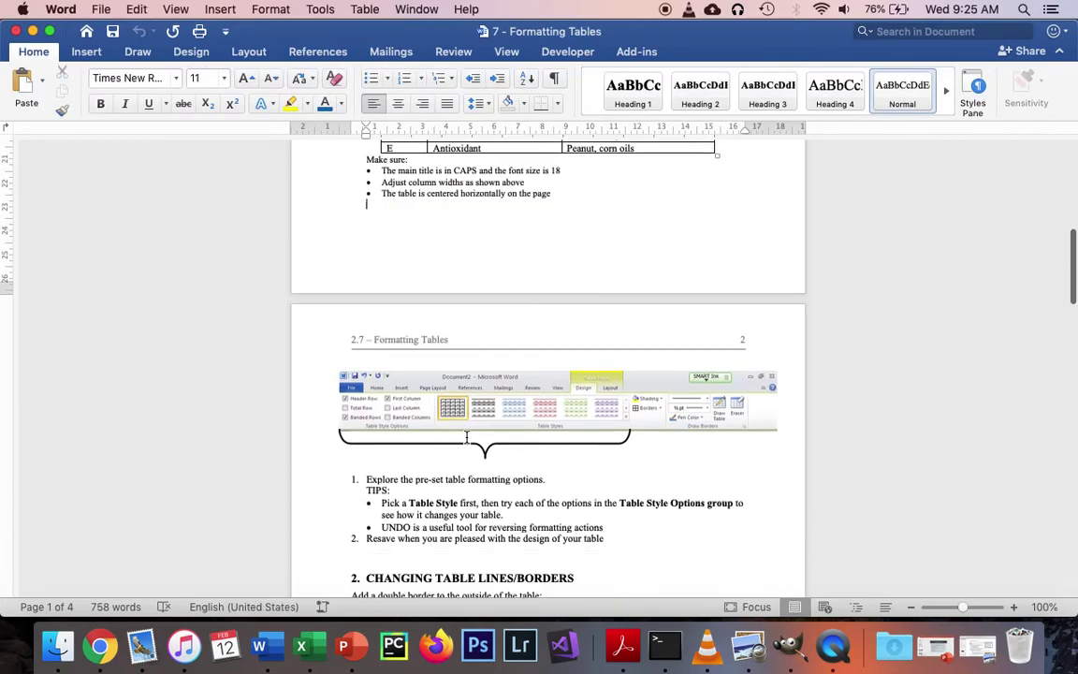
scroll(466, 437, "down", 15)
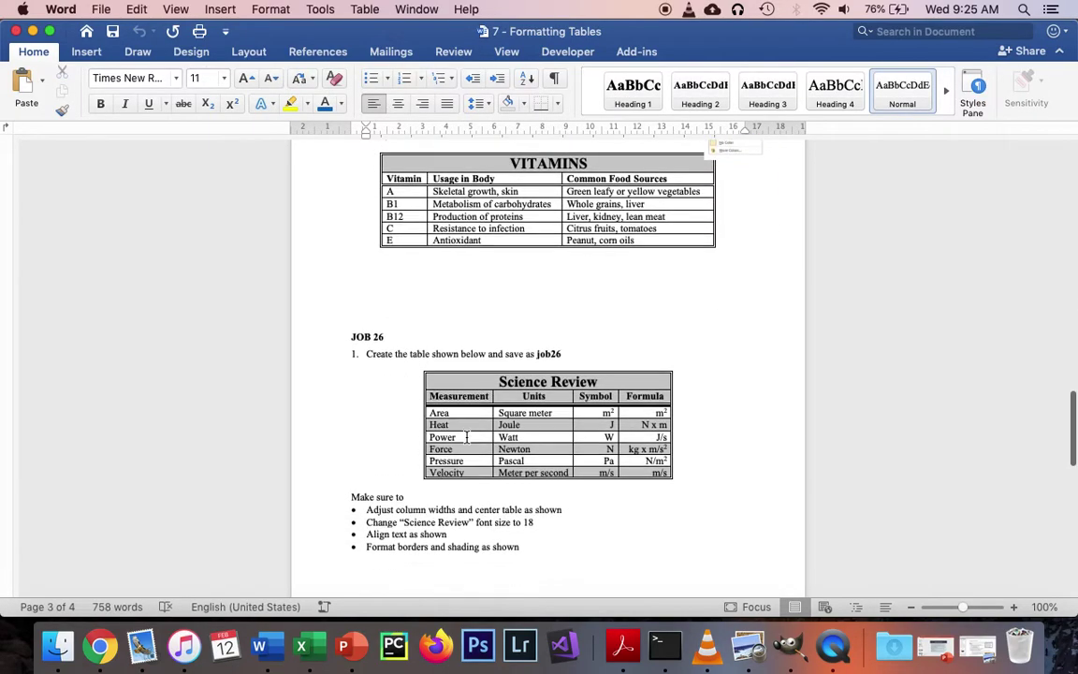
left_click_drag(433, 416, 552, 474)
key("super+c")
key("super+grave")
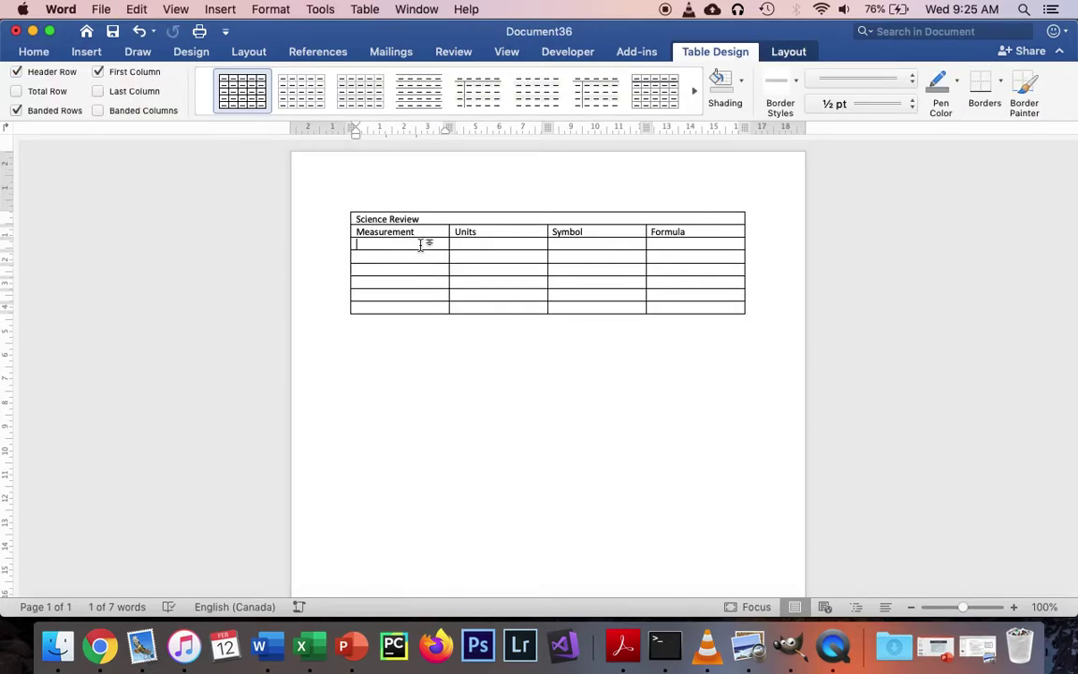
left_click_drag(421, 245, 475, 308)
key("super+v")
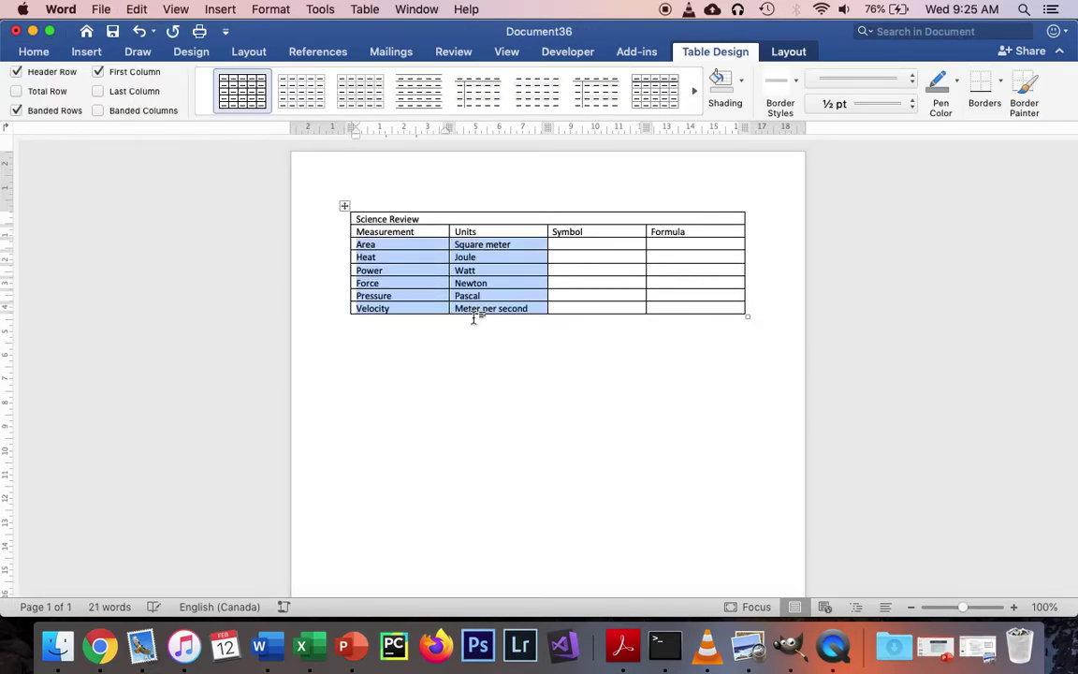
left_click(484, 351)
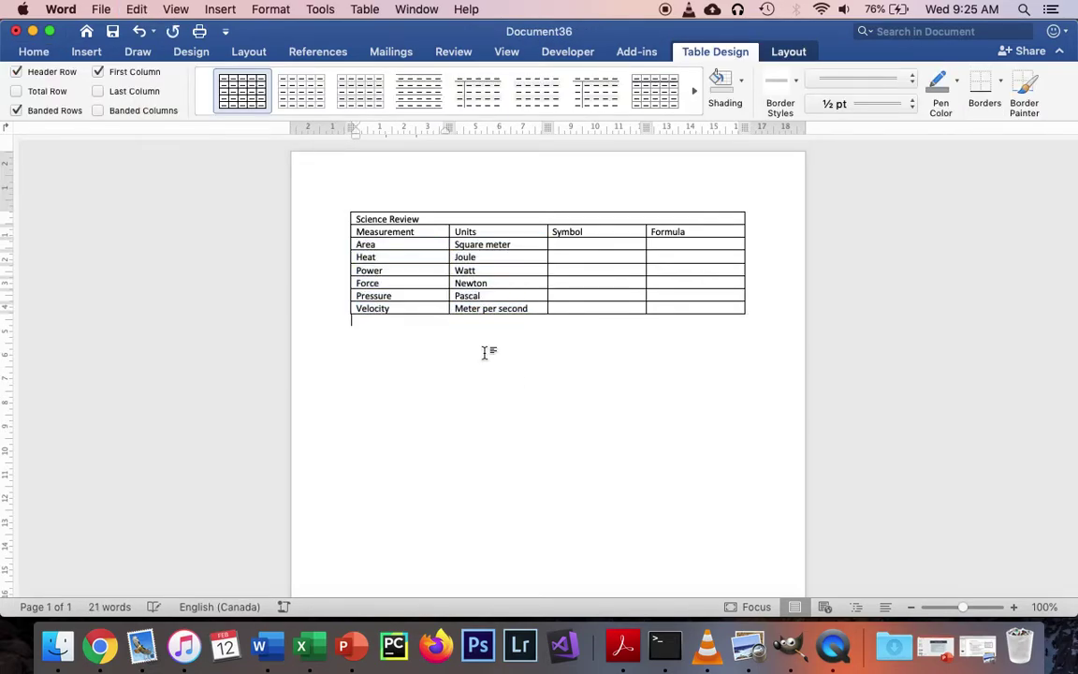
Enter m² with a superscript 2 as the Area symbol and undo the automatic capitalization of the m.
left_click(600, 248)
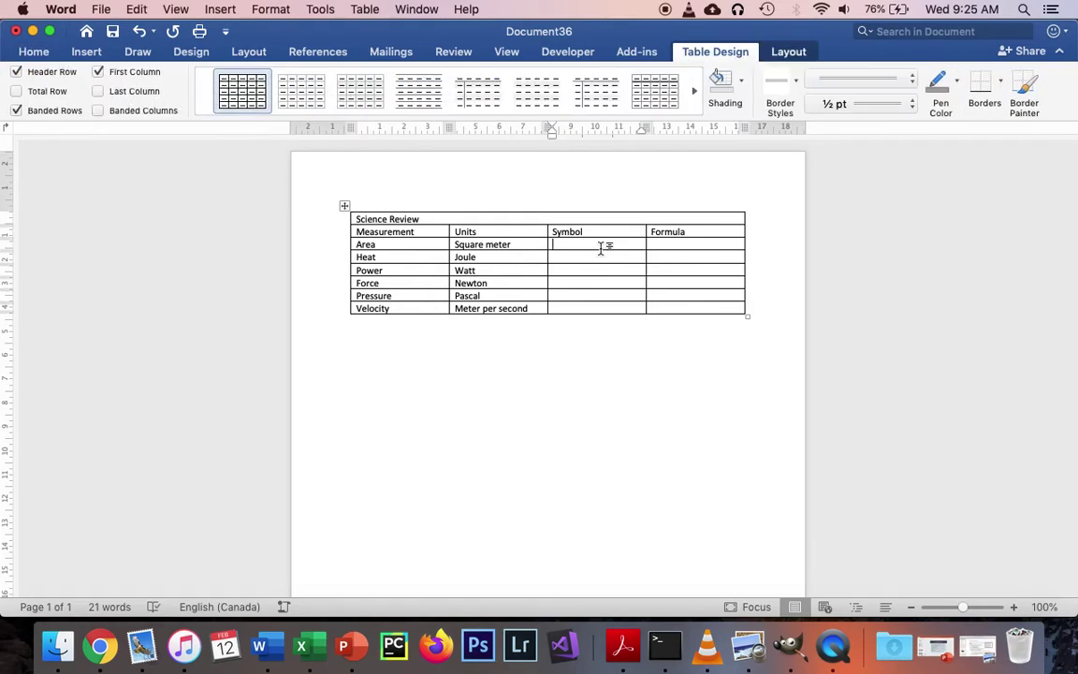
type("m")
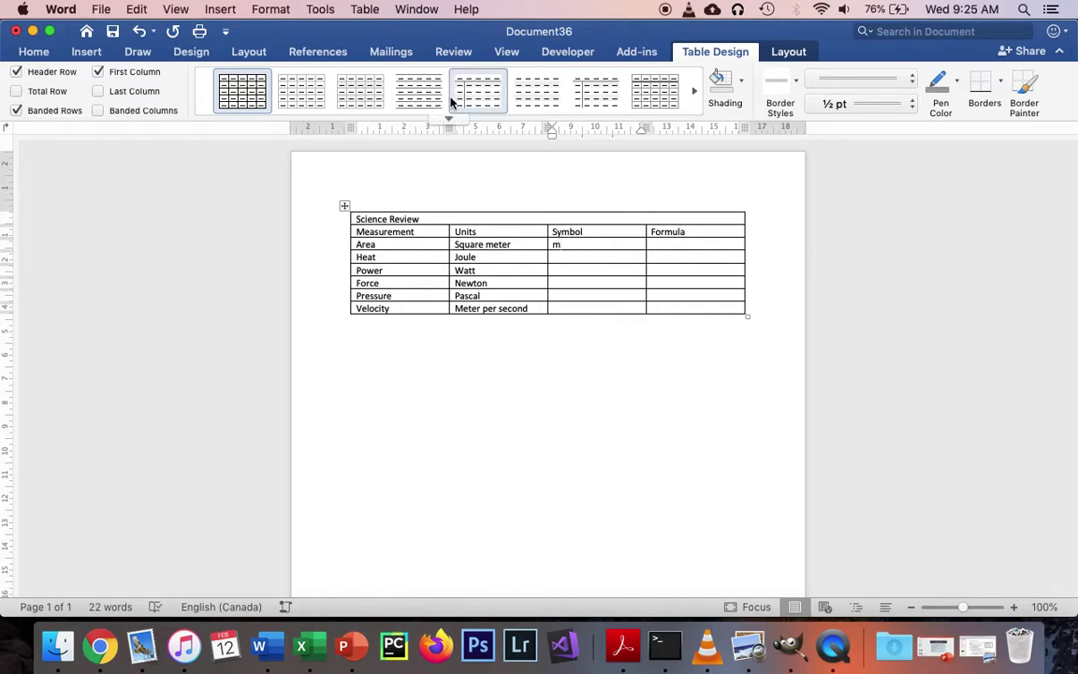
left_click(36, 53)
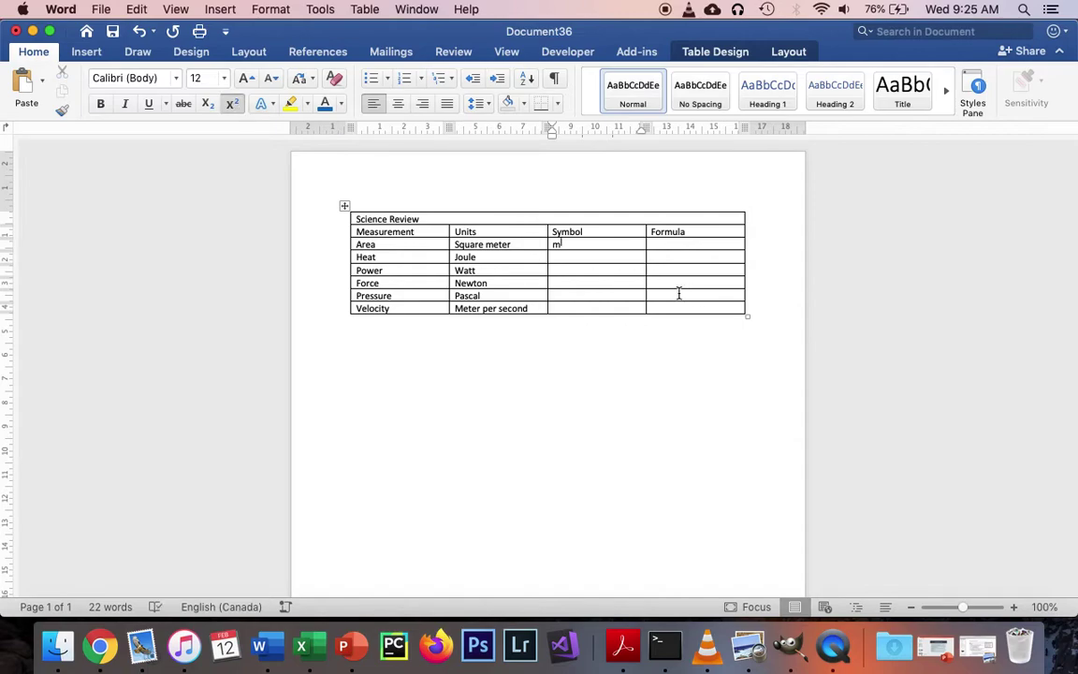
type("2")
double_click(558, 245)
left_click_drag(560, 245, 570, 259)
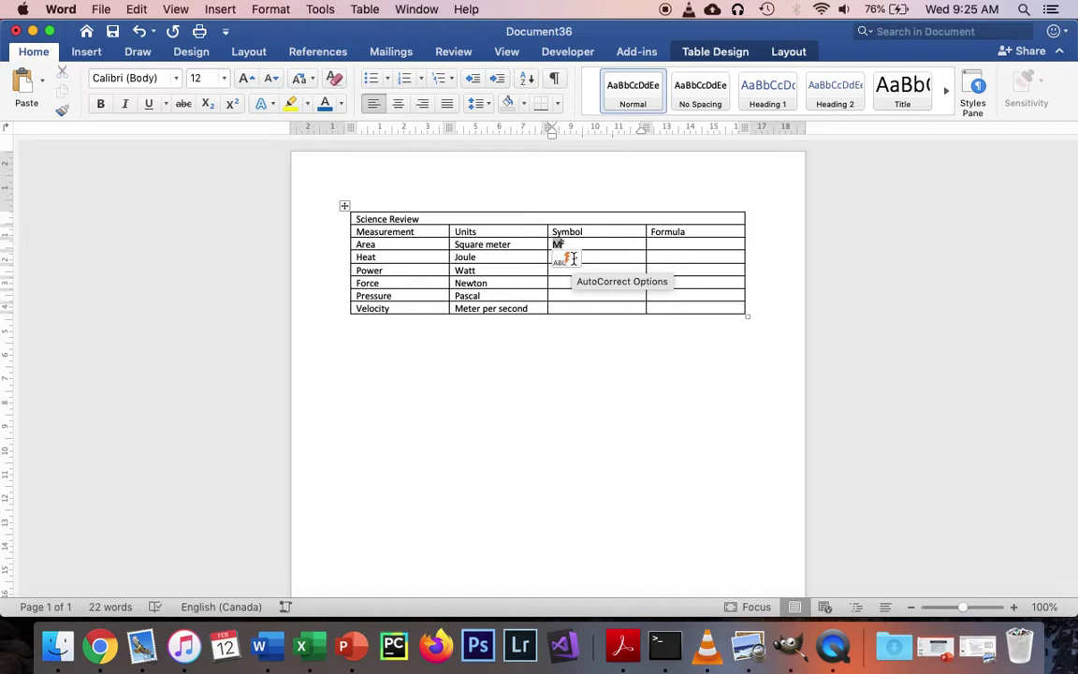
left_click(573, 260)
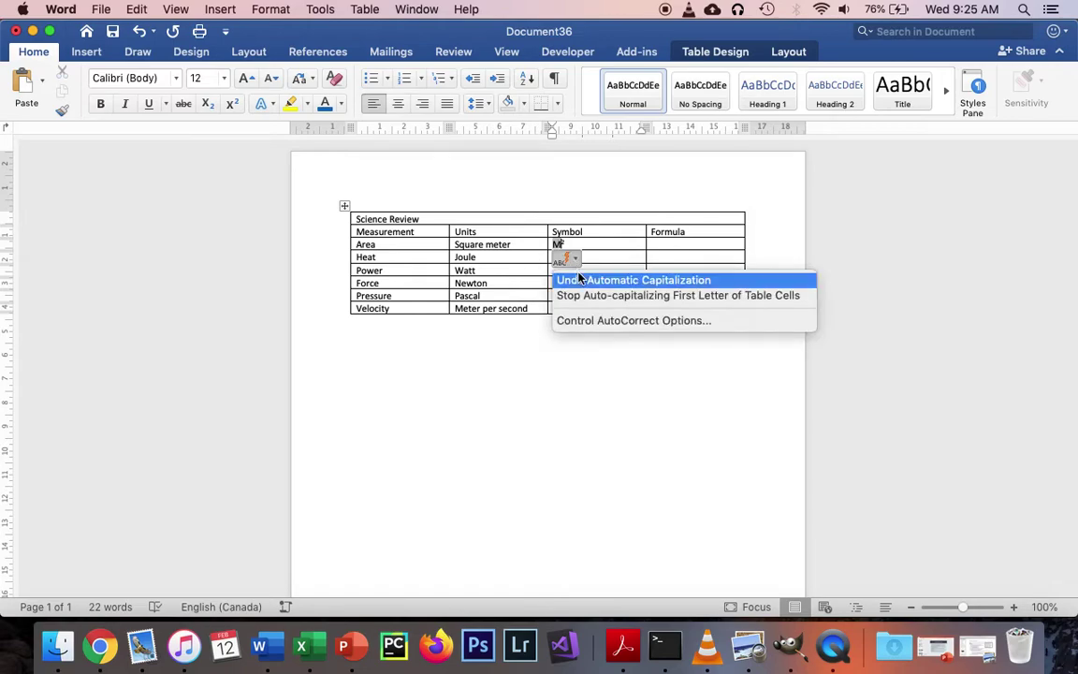
left_click(577, 280)
left_click(573, 342)
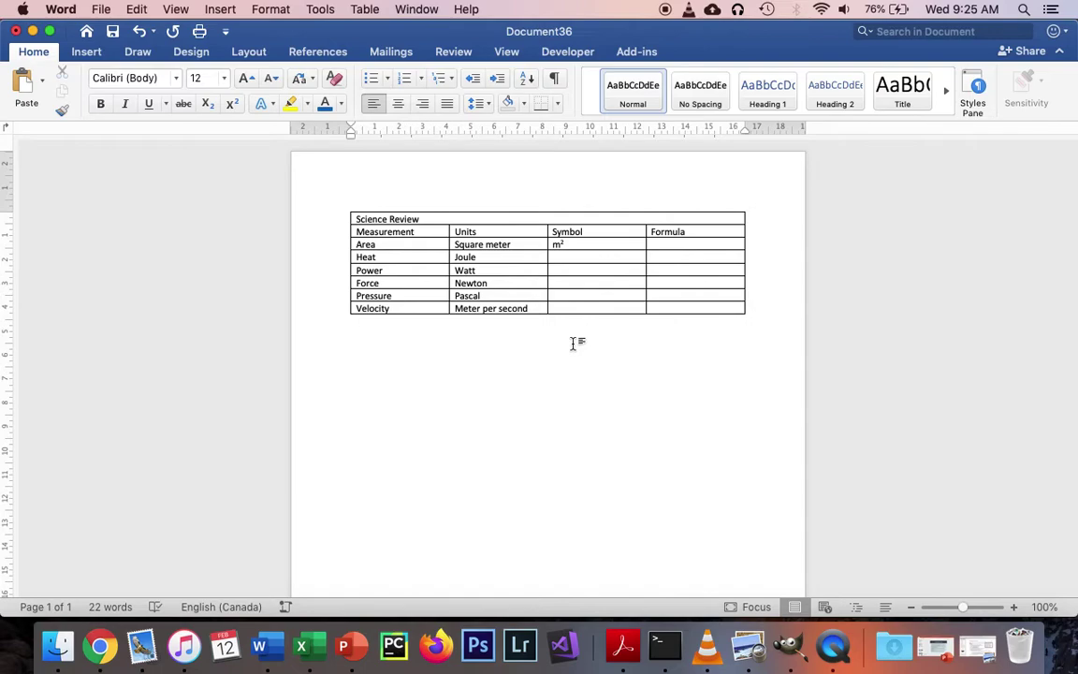
Fill the remaining Symbol cells from Heat to Velocity with J, W, N, Pa and m/s.
left_click(574, 256)
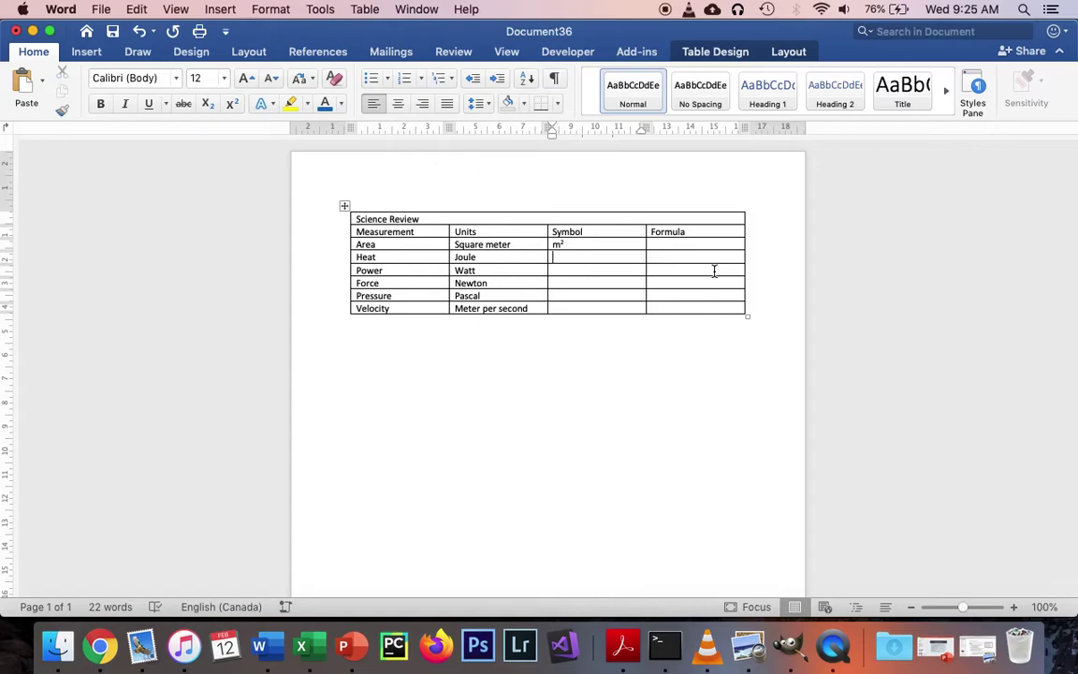
type("J")
key("Down")
type("W")
key("Down")
type("N")
key("Down")
type("Pa")
key("Down")
type("m/s")
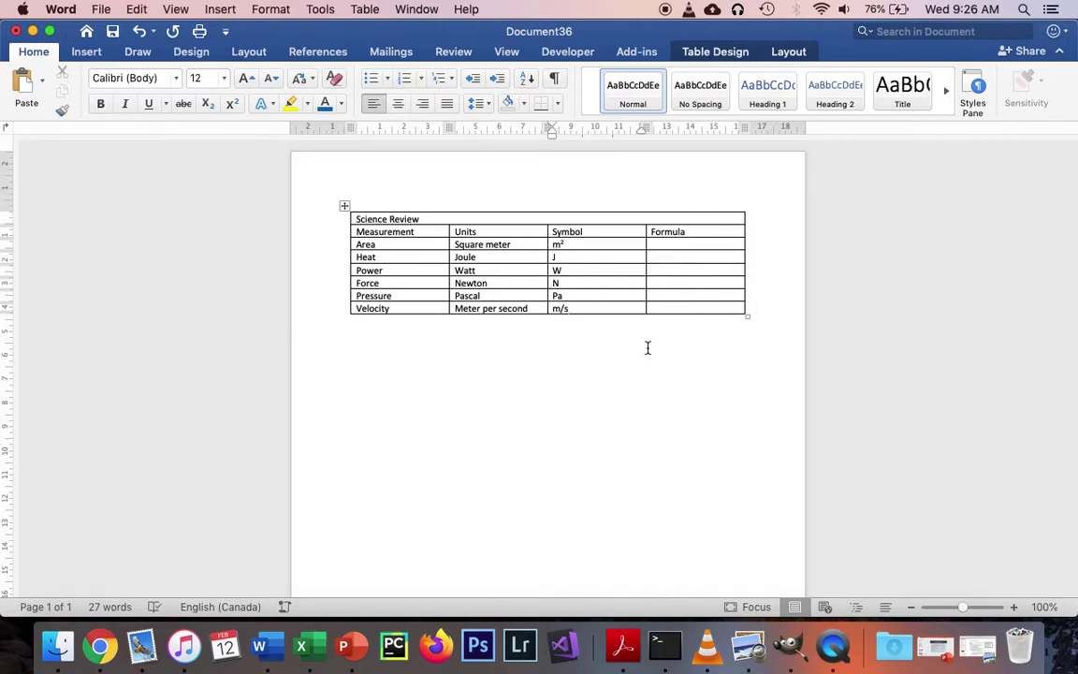
Try copying the Area row's m² symbol into its Formula cell, and delete the pasted entry.
left_click(675, 245)
left_click(572, 246)
left_click_drag(572, 245, 551, 244)
key("super+c")
left_click(715, 241)
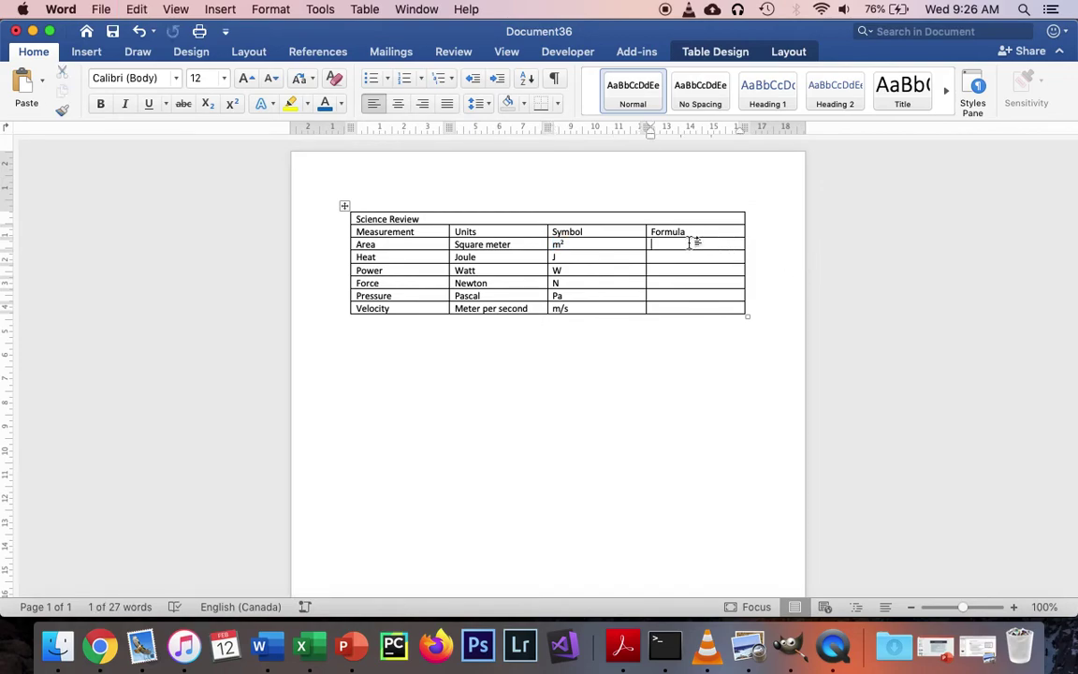
right_click(689, 242)
left_click(734, 281)
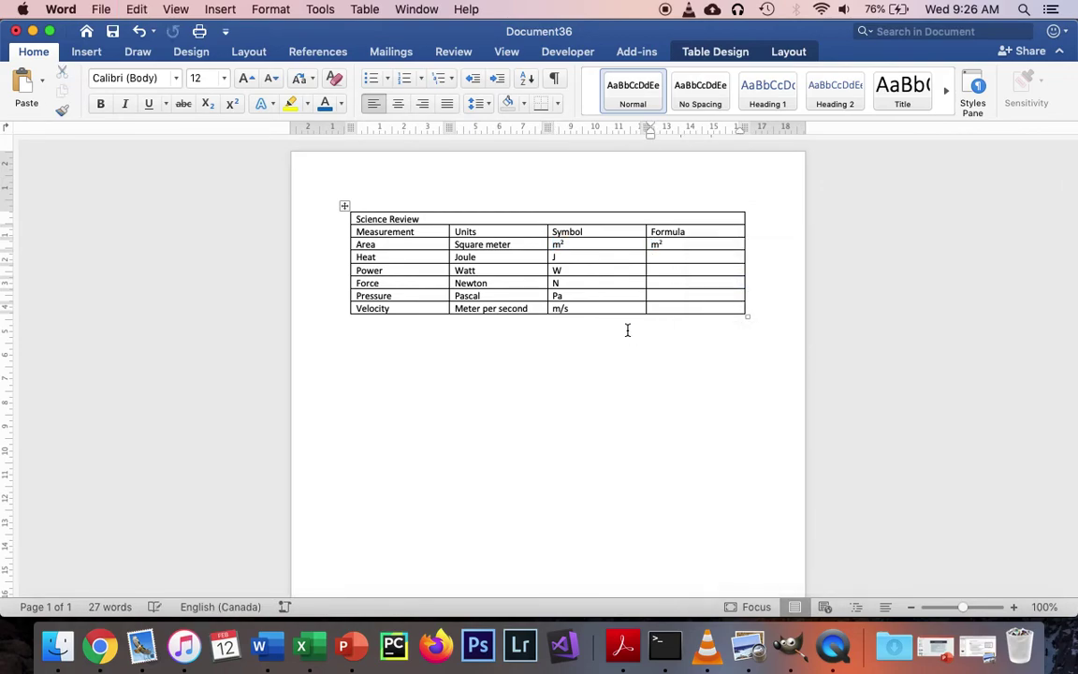
key("BackSpace")
key("BackSpace")
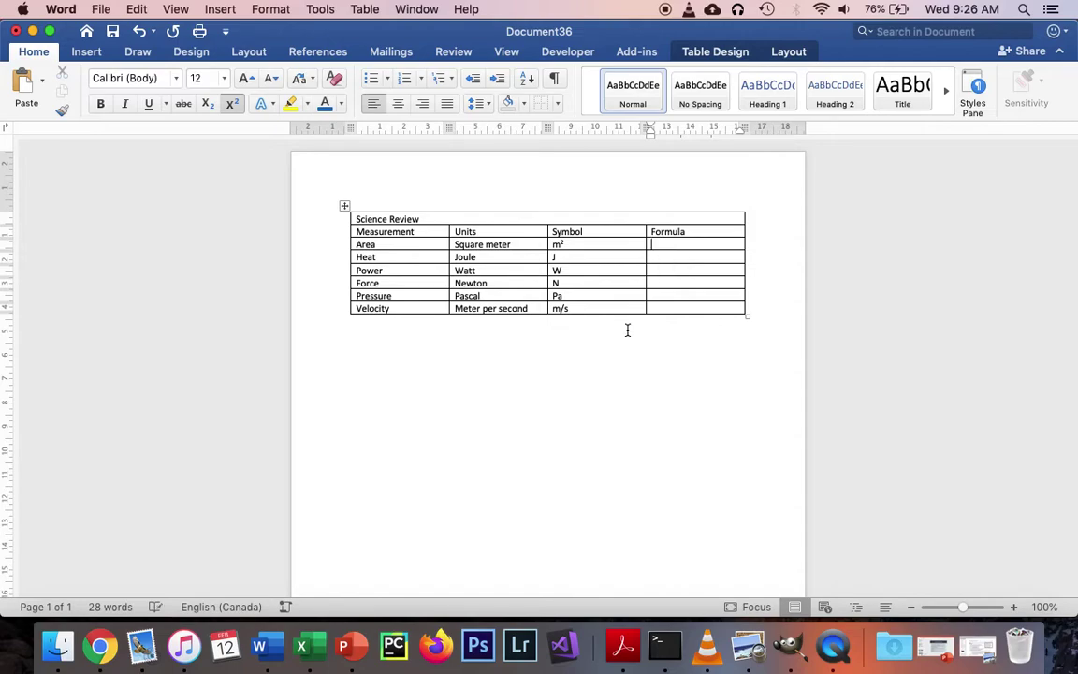
Enter m² with a superscript 2 as the Area formula and undo the automatic capitalization of the m.
type("m")
key("super+equal")
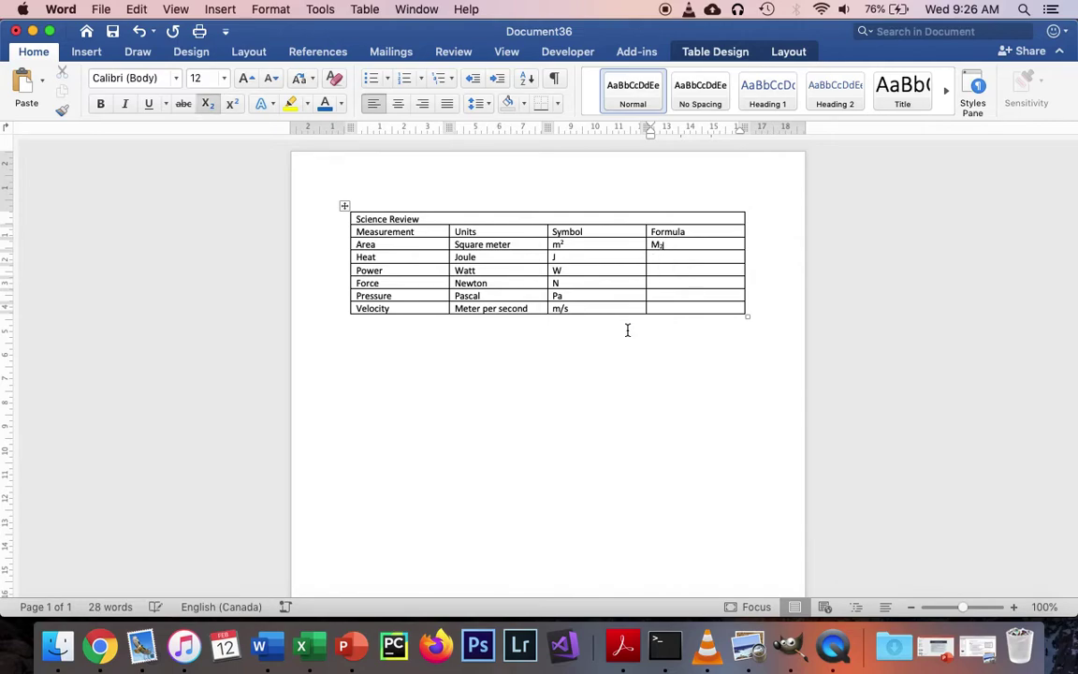
key("super+z")
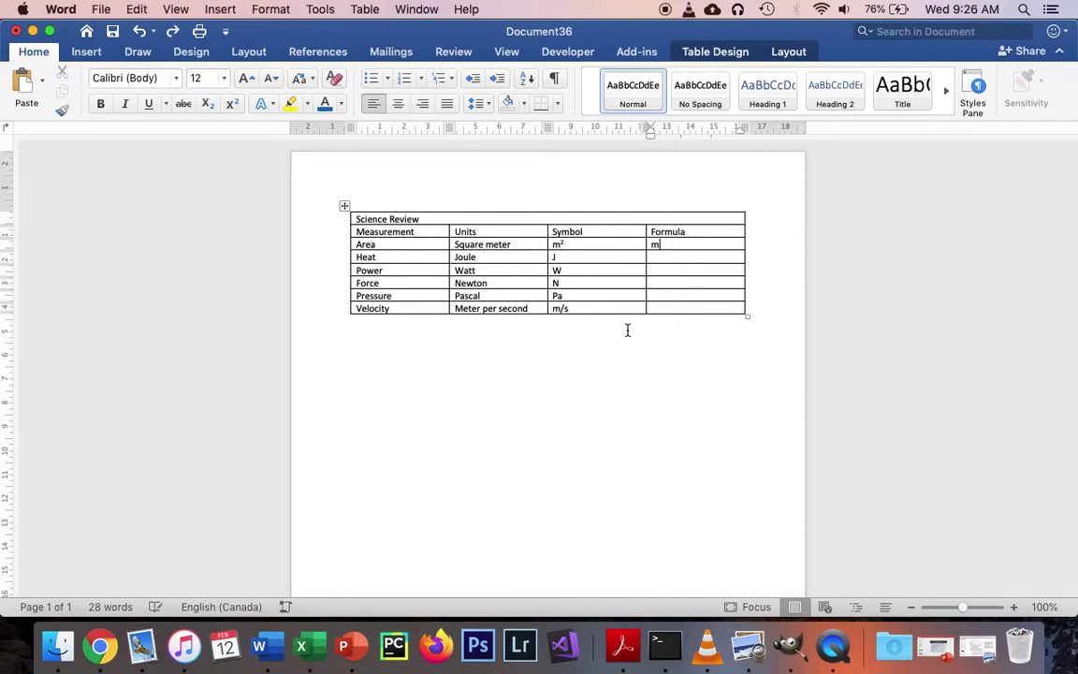
key("super+shift+equal")
type("2")
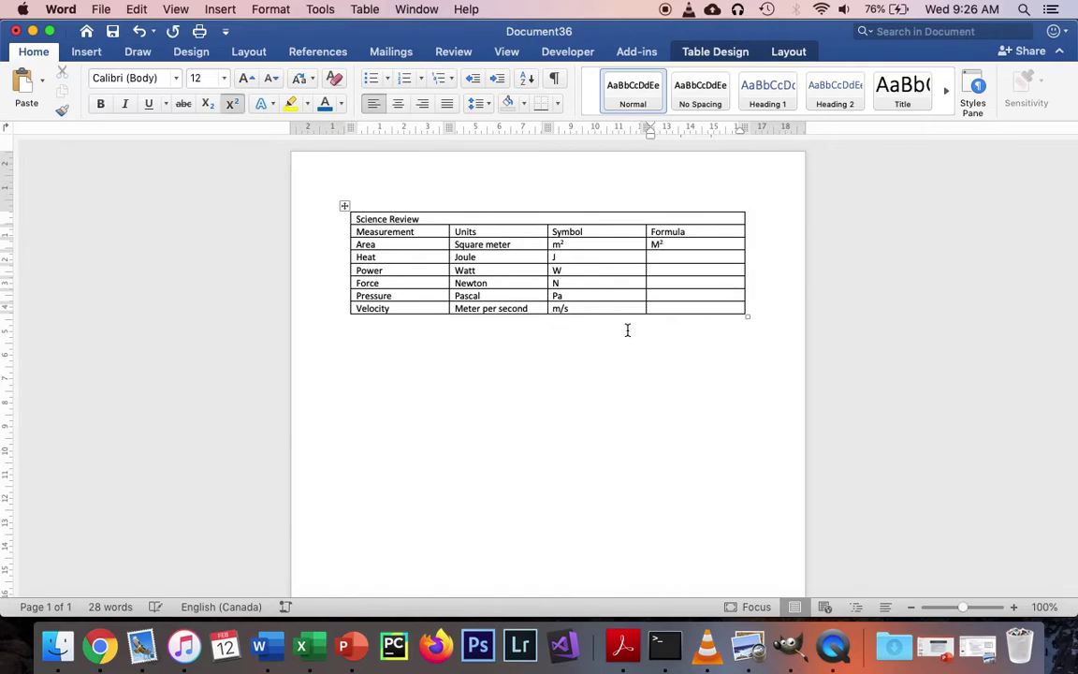
left_click(670, 260)
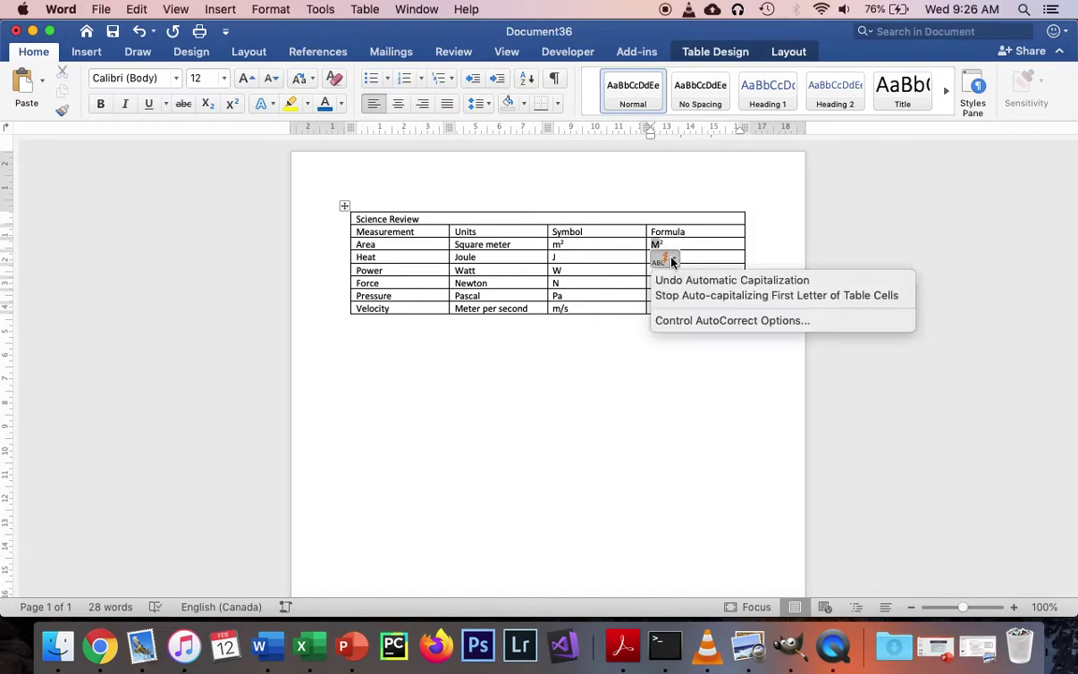
left_click(686, 280)
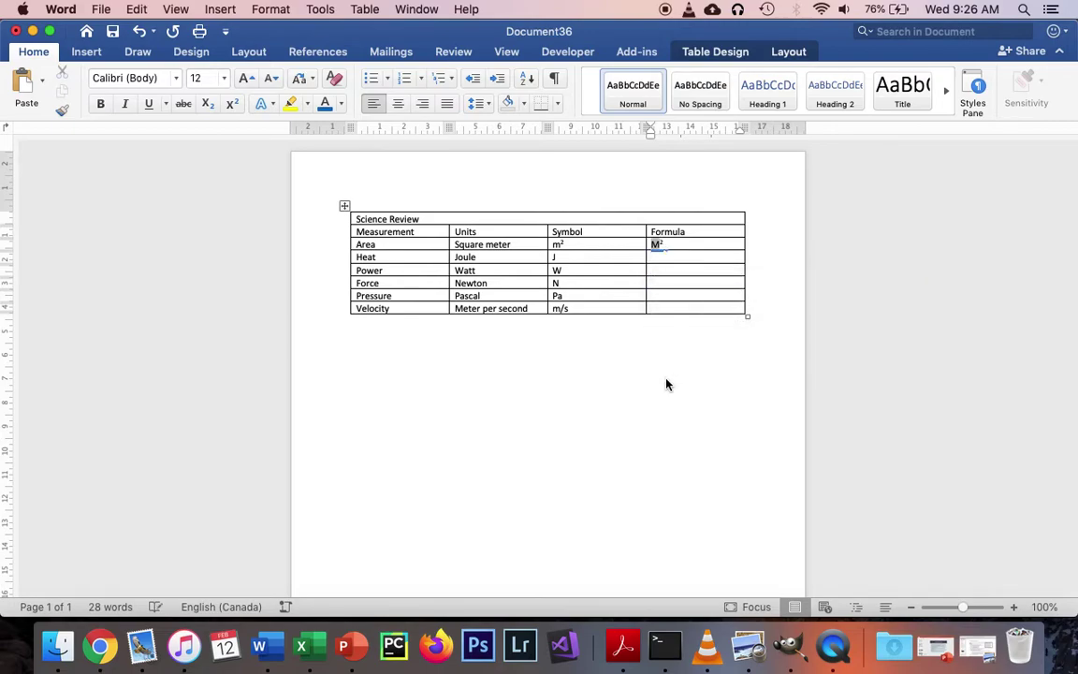
Enter N x m as the Heat formula and J/s as the Power formula.
left_click(670, 260)
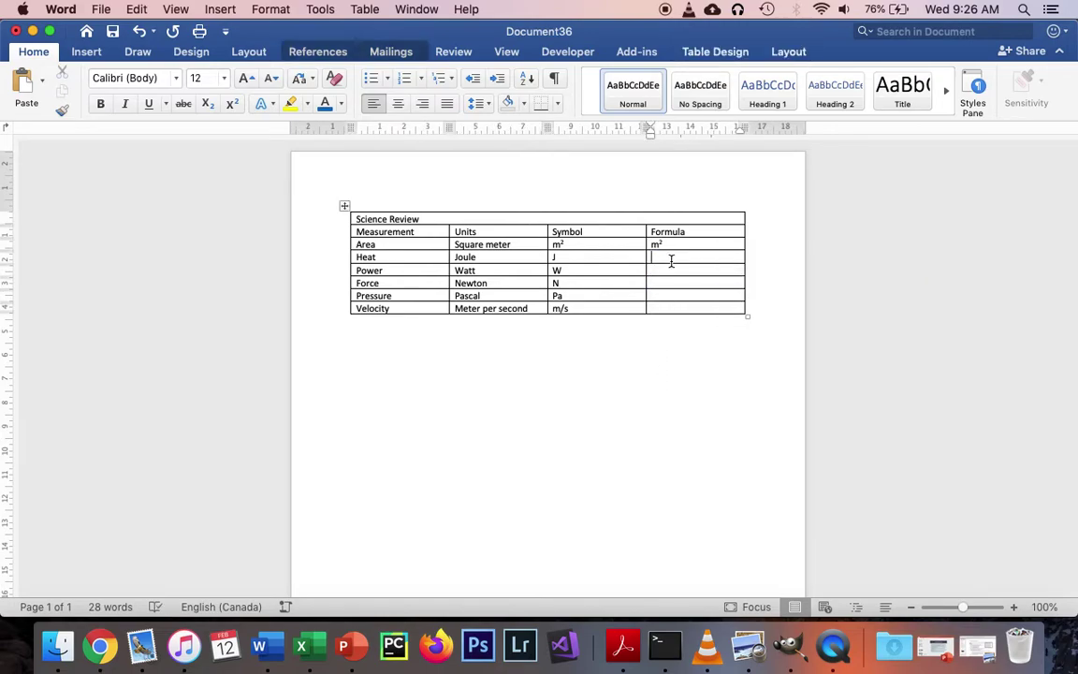
type("N x m")
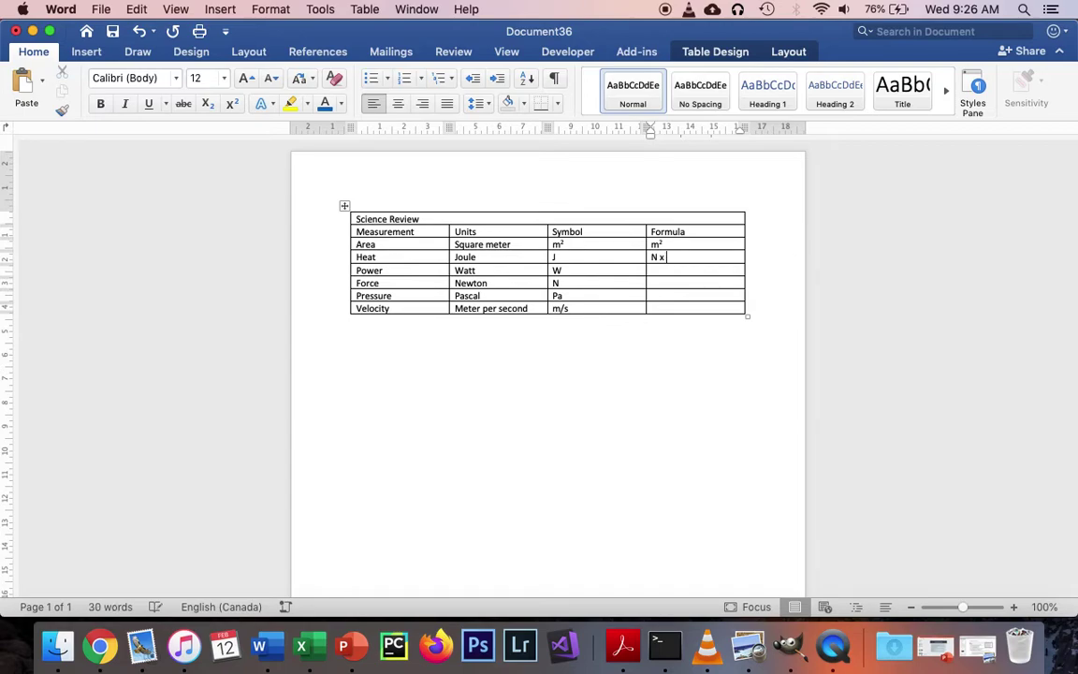
type("J/s")
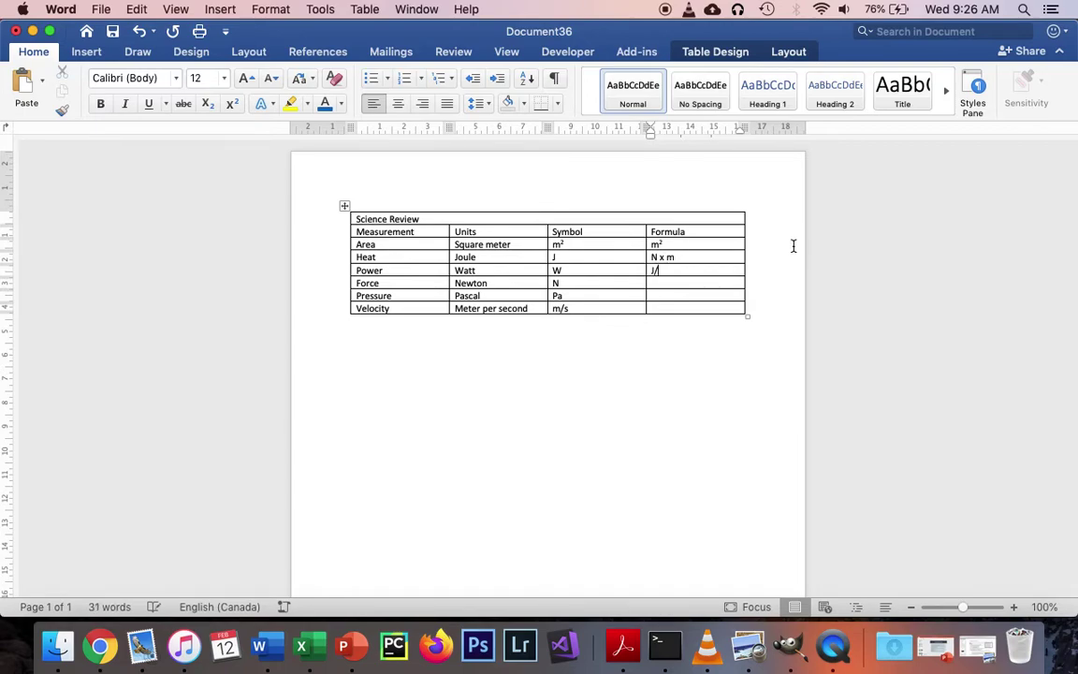
Enter kg x m/s² as the Force formula, with a superscript 2 and a lowercase k.
left_click(718, 282)
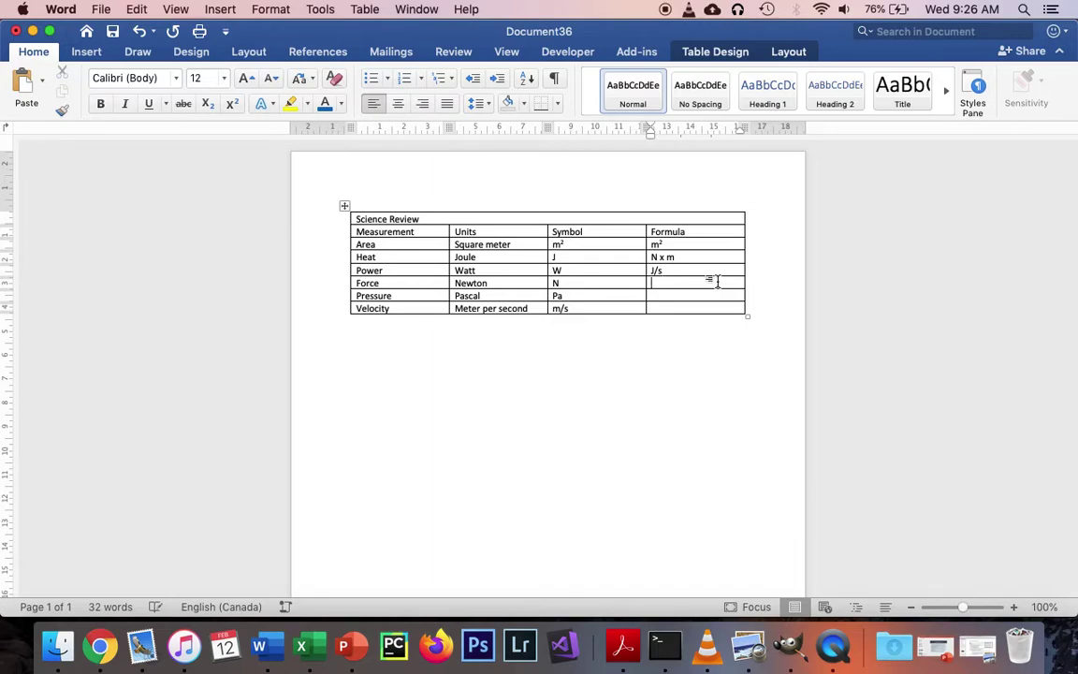
type("Kg x m/s")
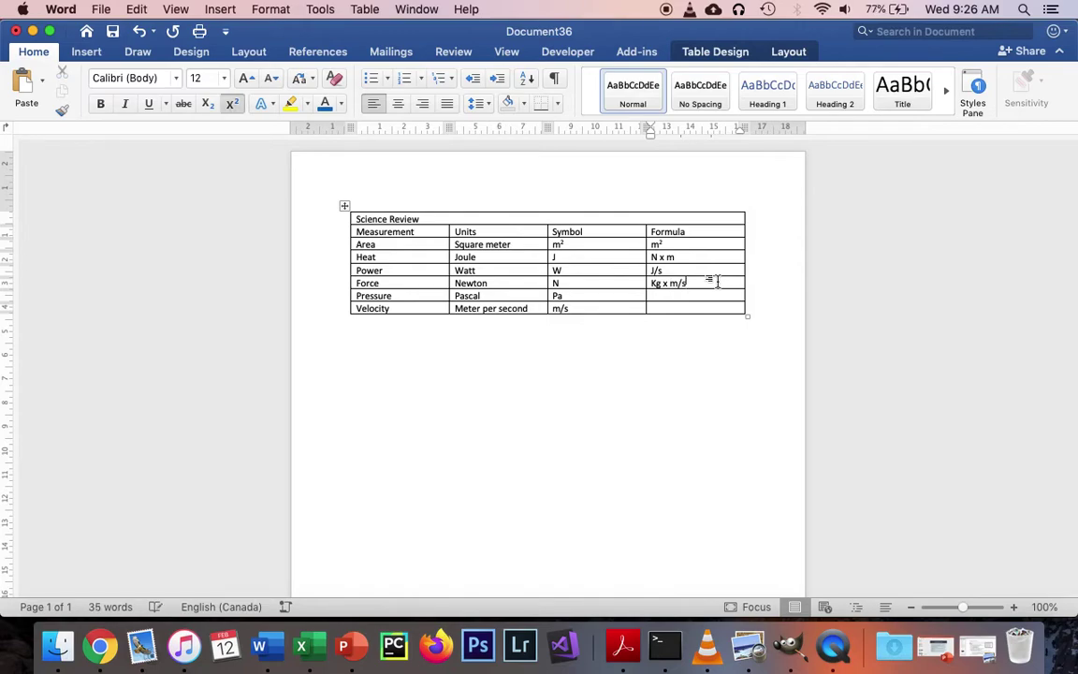
left_click(231, 103)
type("2")
left_click(654, 282)
key("BackSpace")
type("k")
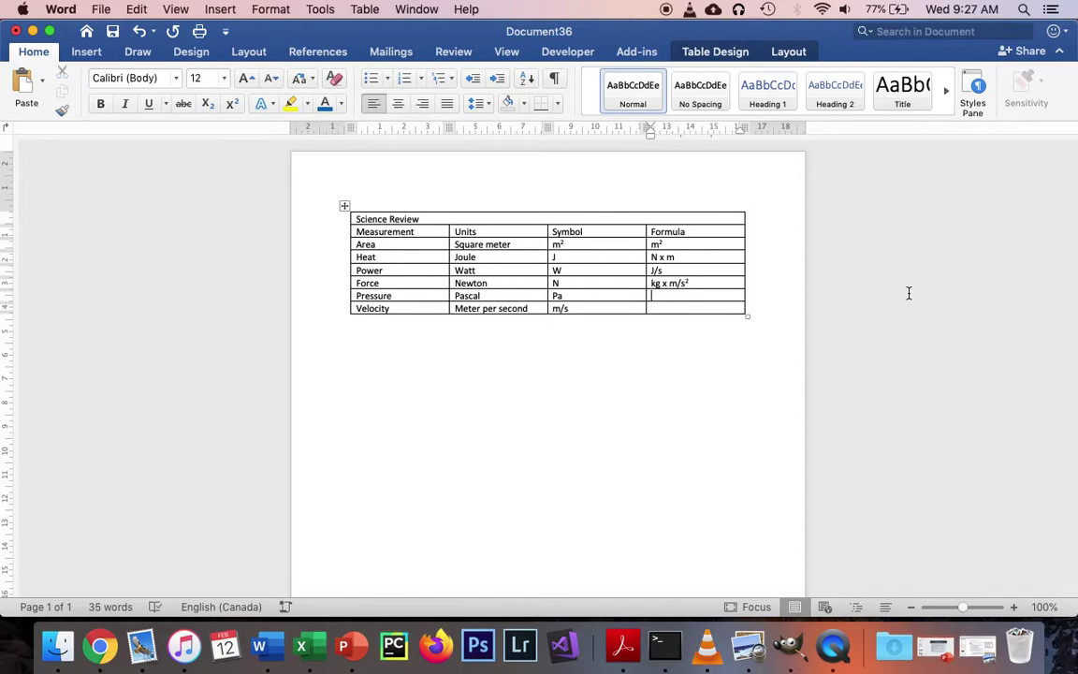
Enter N/m² as the Pressure formula, with a lowercase m and a superscript 2.
key("Down")
type("N/M")
key("super+=")
key("BackSpace")
key("BackSpace")
type("/m")
key("super+shift+=")
type("2")
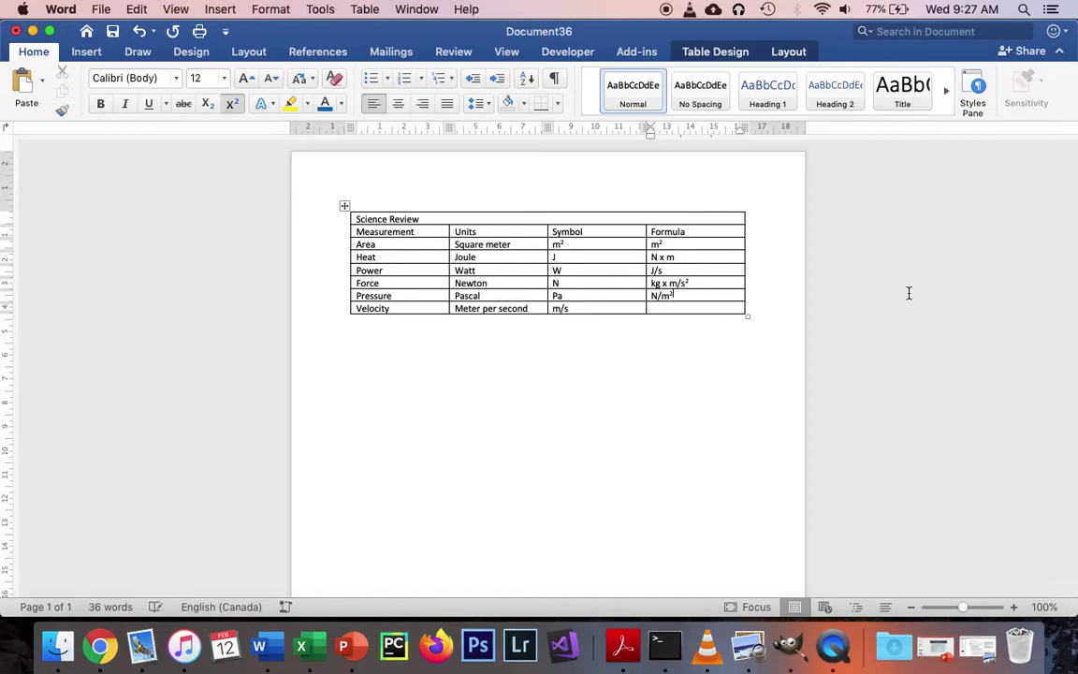
Enter m/s as the Velocity formula and leave the table.
key("Down")
type("m/s")
key("Down")
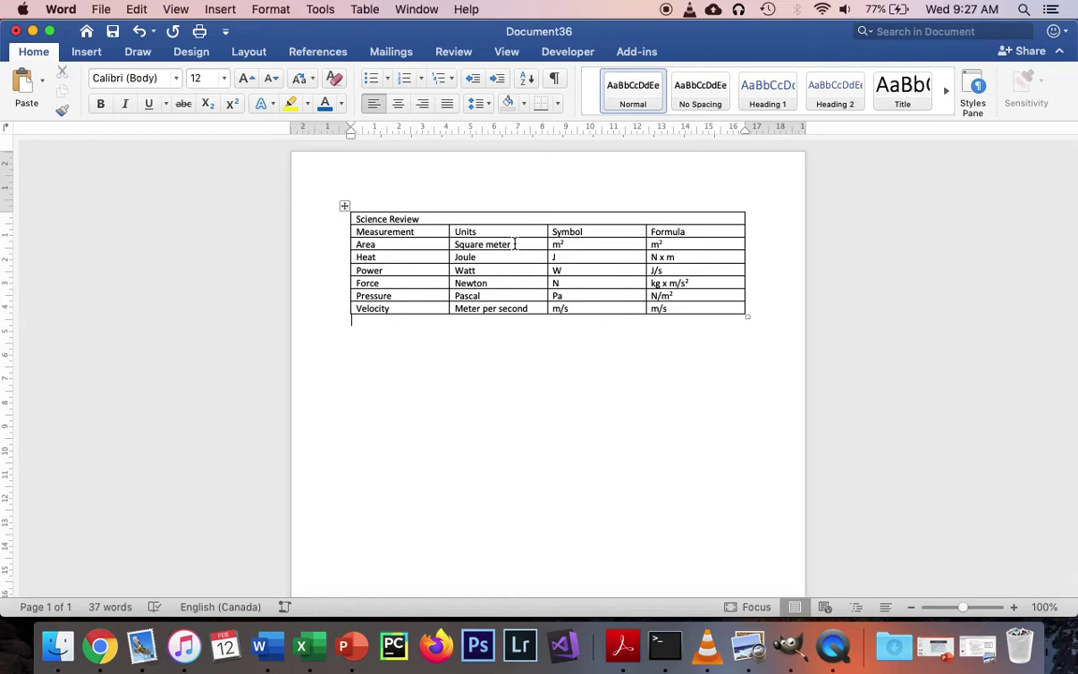
Format the Science Review title as bold, 18 pt and centered.
left_click_drag(426, 217, 366, 219)
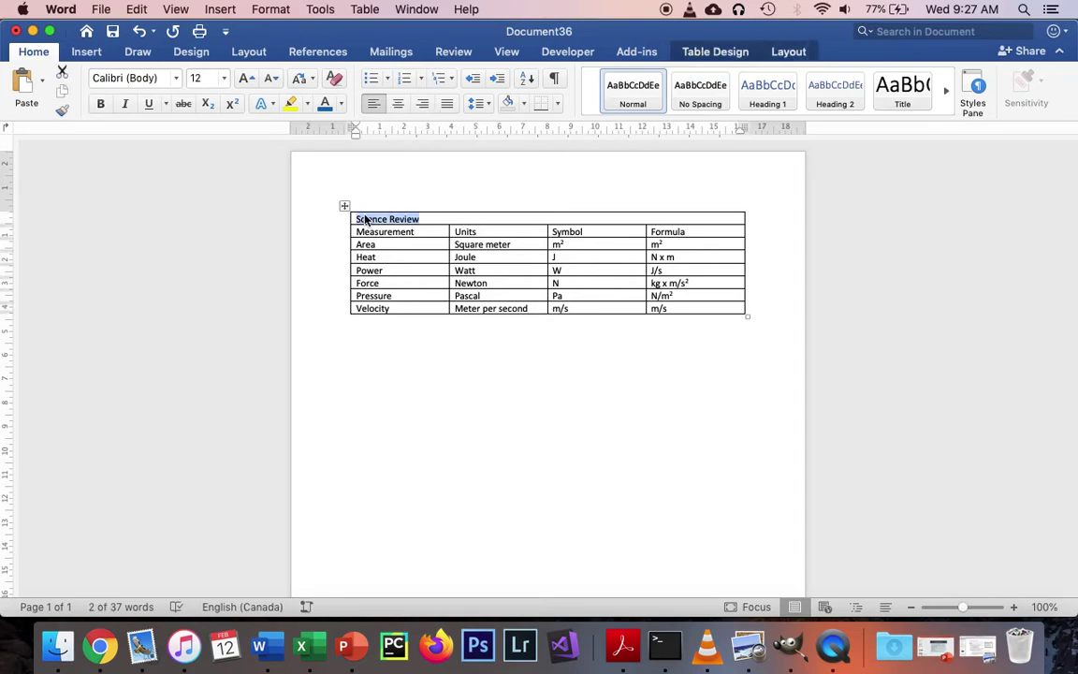
key("super+b")
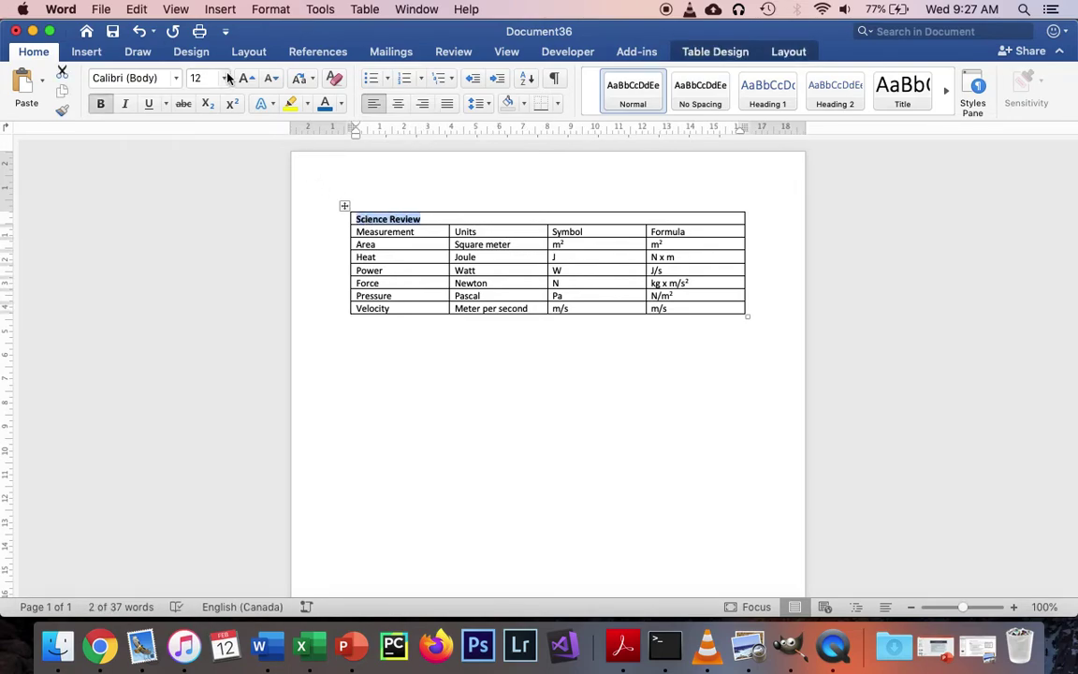
left_click(225, 79)
left_click(210, 291)
key("super+e")
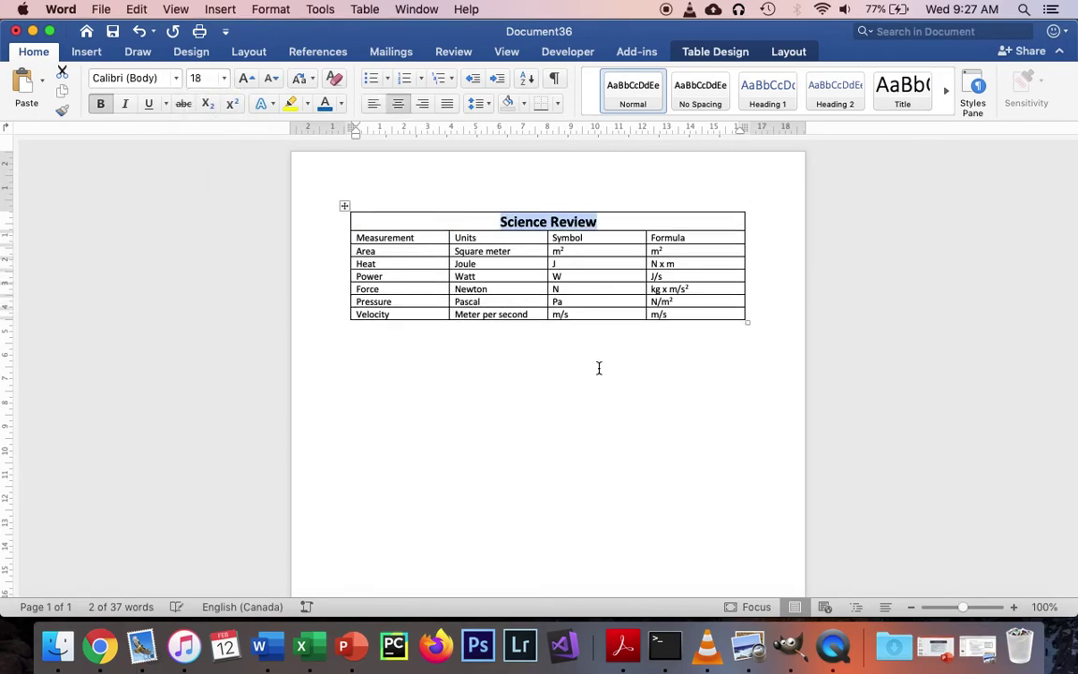
left_click(649, 392)
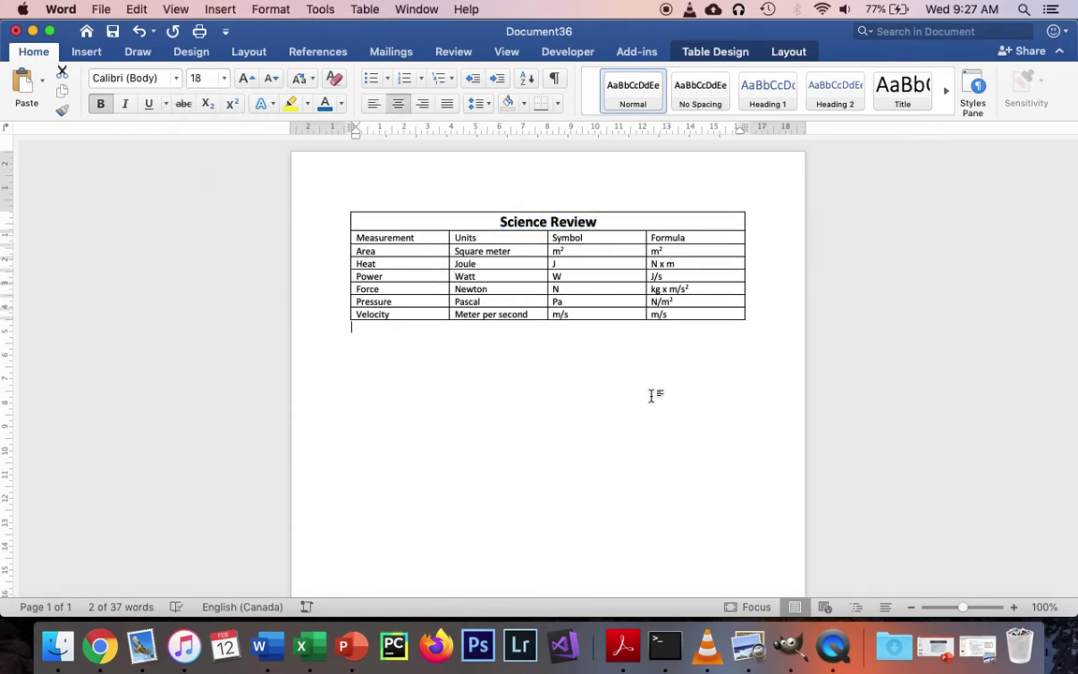
Center and bold the header row from Measurement to Formula.
left_click_drag(355, 238, 666, 237)
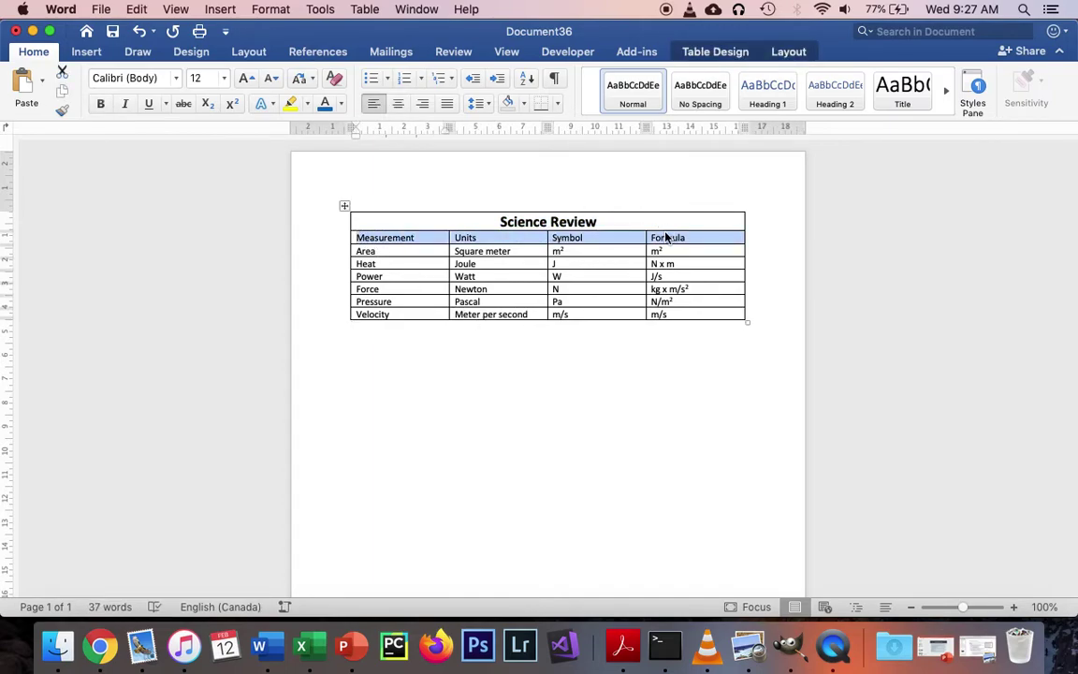
left_click(397, 105)
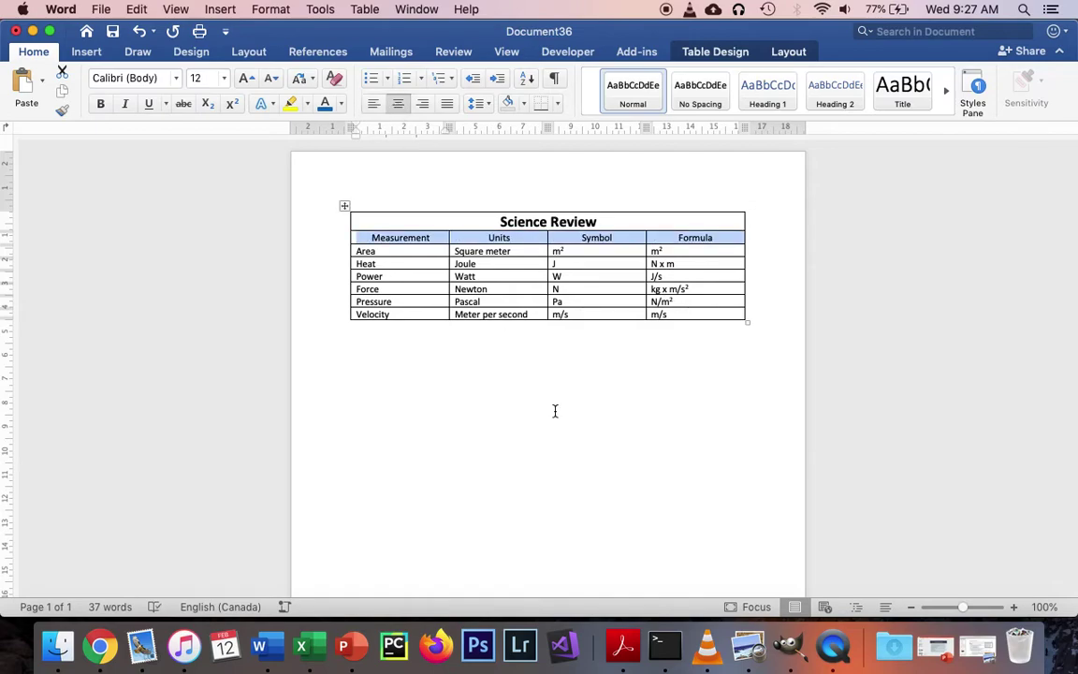
left_click(100, 103)
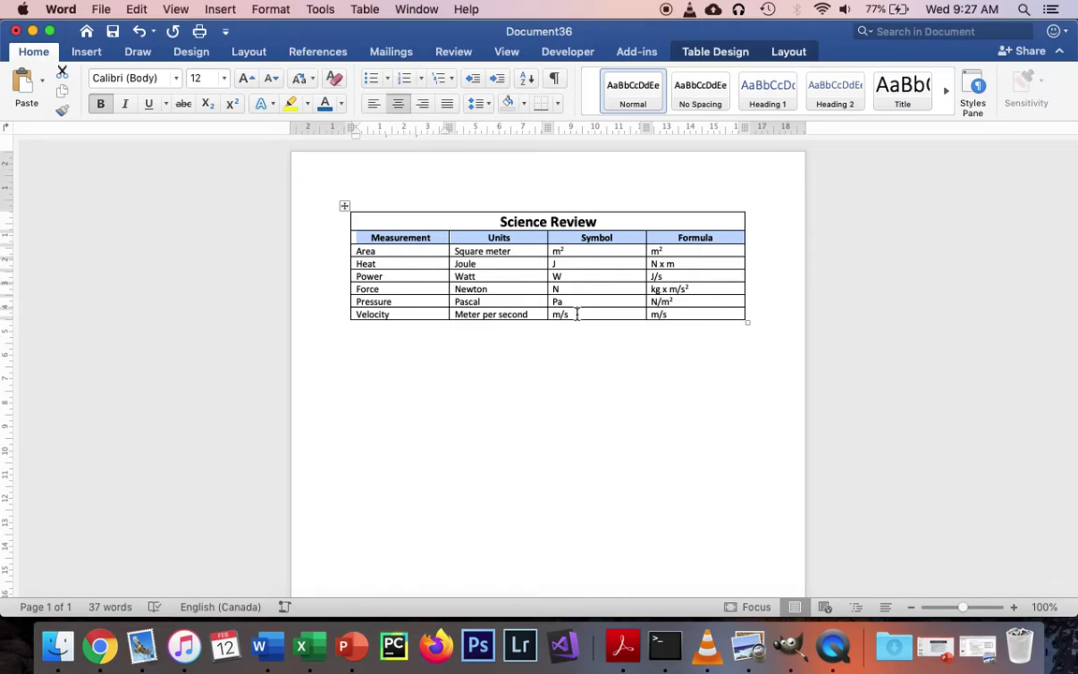
Right-align the Area to Velocity entries in the Formula and Symbol columns.
left_click_drag(653, 314, 653, 260)
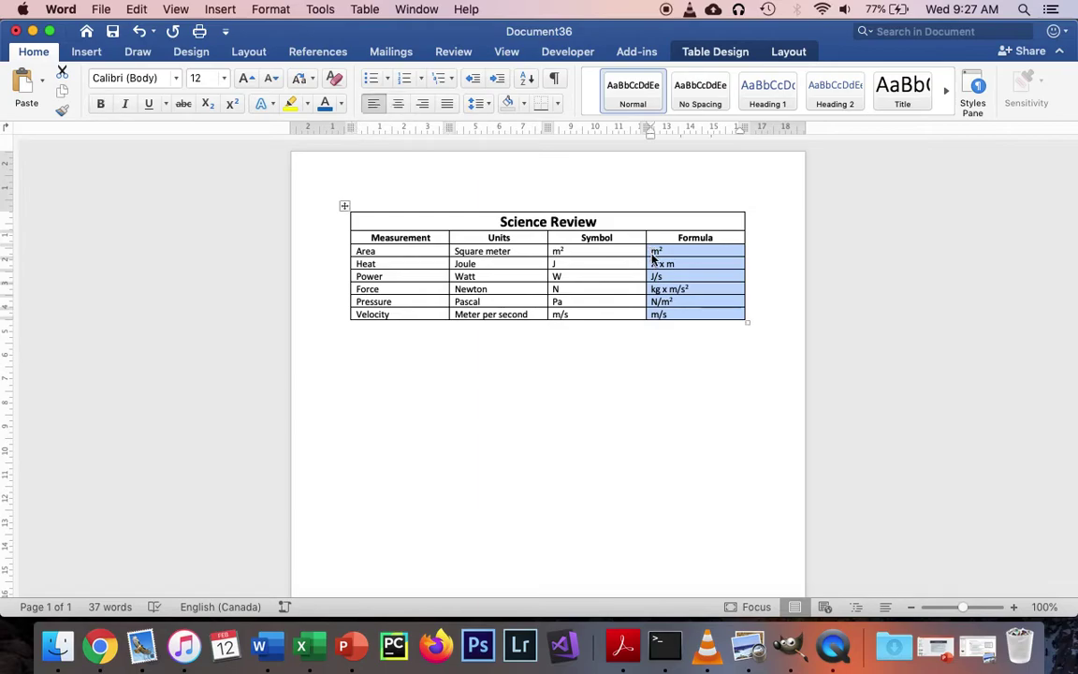
left_click(422, 103)
left_click(600, 363)
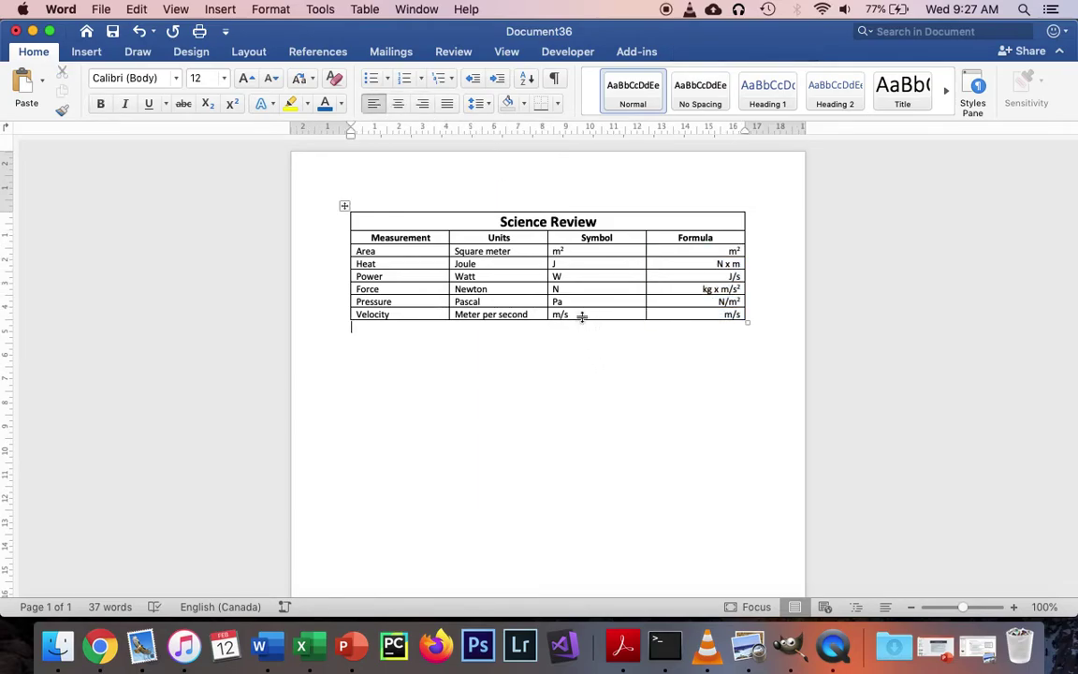
left_click_drag(577, 315, 558, 255)
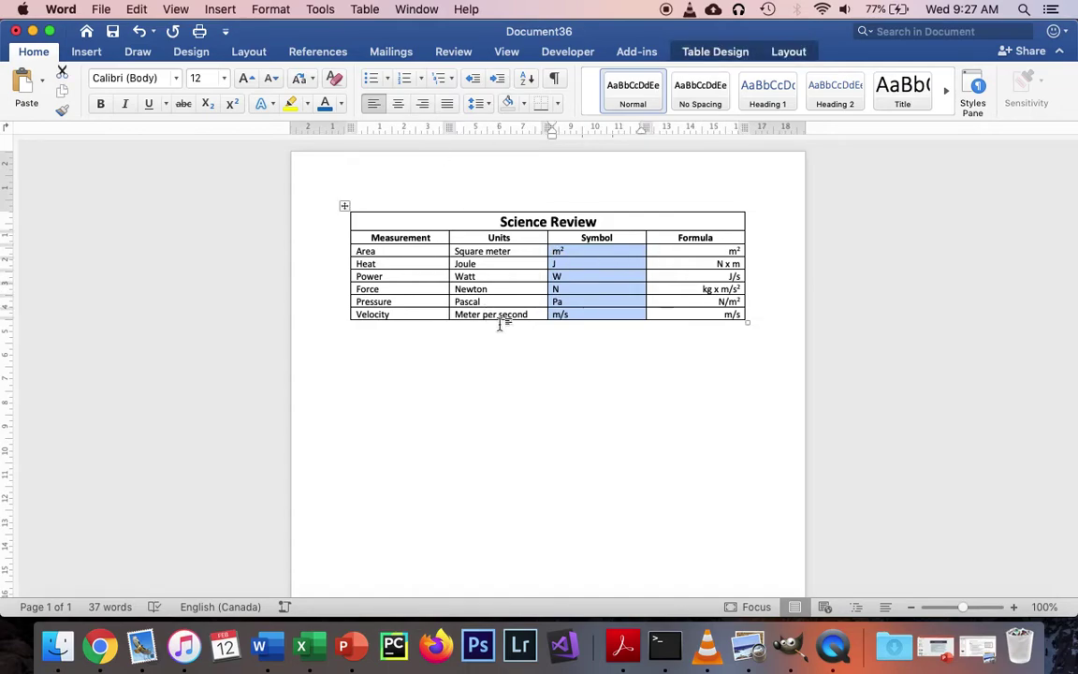
key("super+r")
left_click(555, 379)
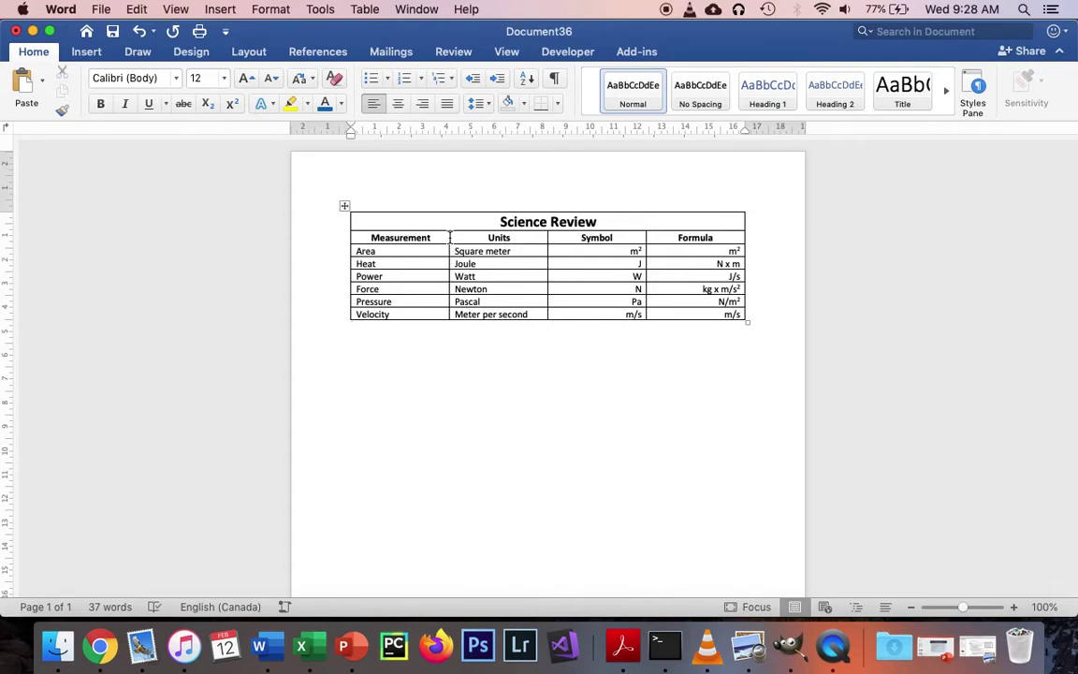
Narrow the Measurement, Units, Symbol and Formula columns to fit their contents.
mouse_move(450, 237)
left_mouse_down()
mouse_move(473, 239)
mouse_move(457, 237)
left_mouse_up()
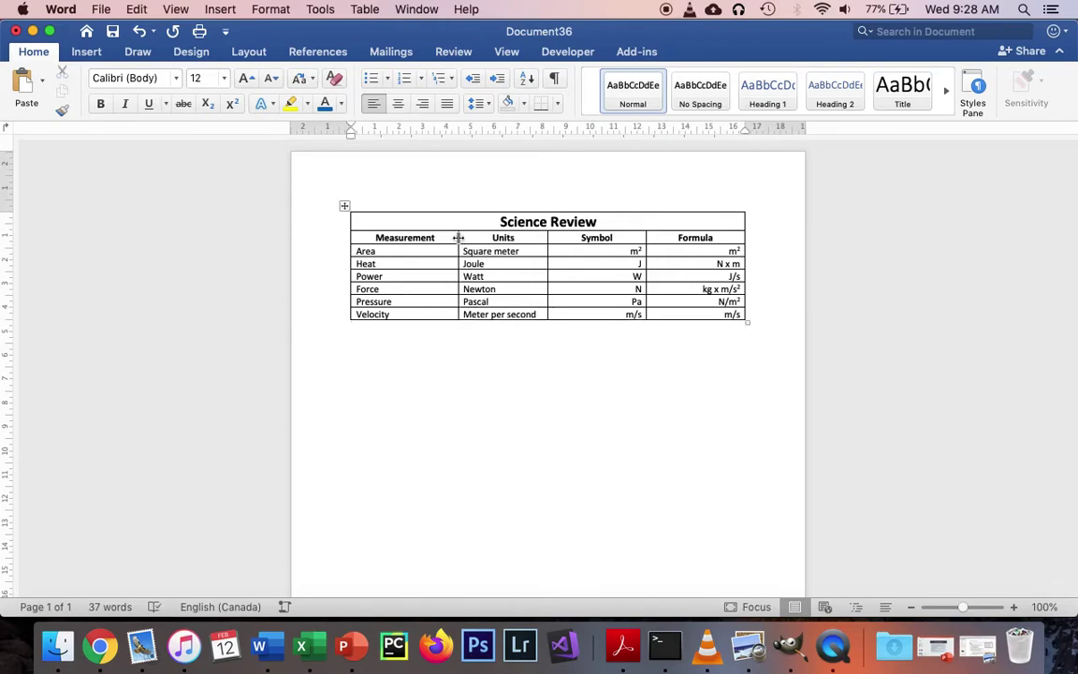
left_click_drag(458, 238, 425, 237)
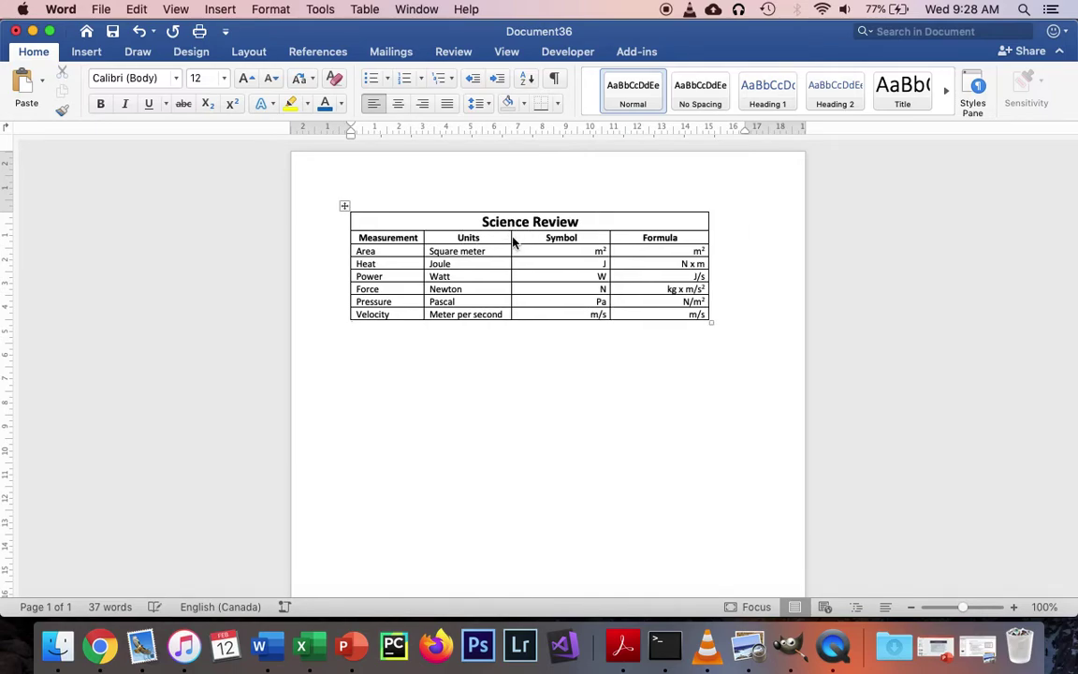
double_click(611, 238)
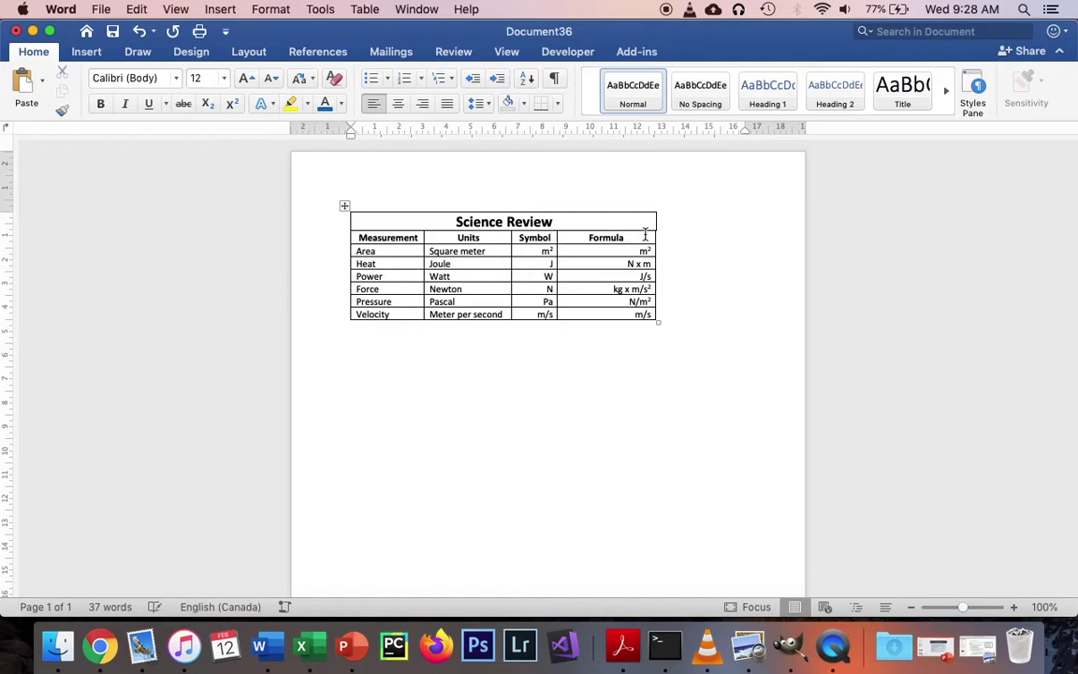
double_click(655, 238)
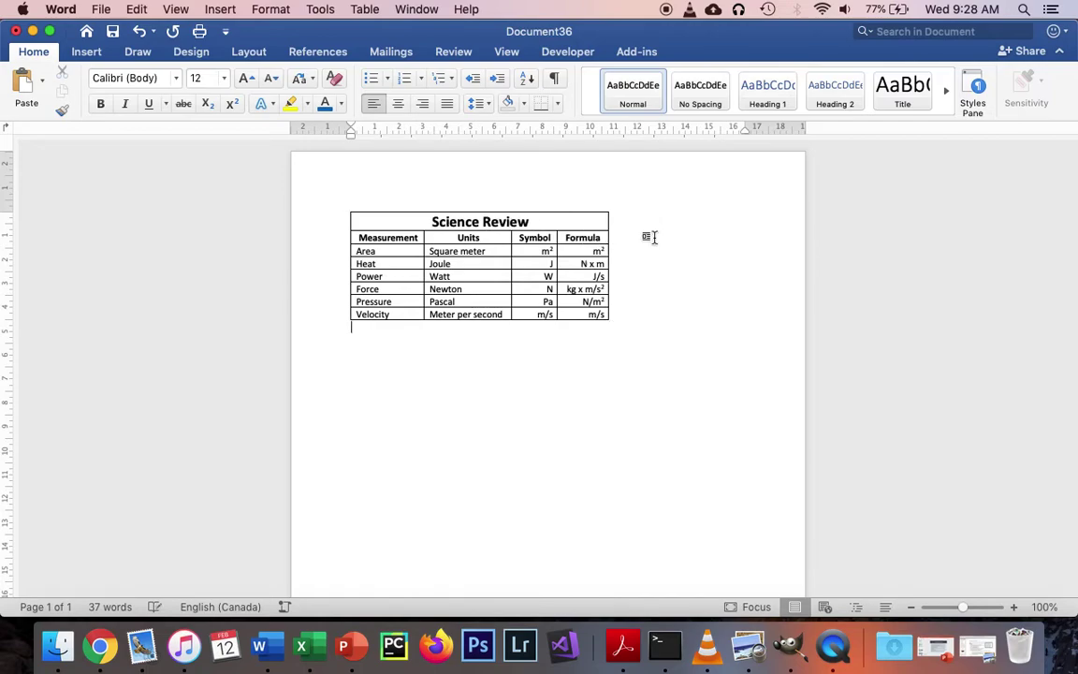
left_click(639, 286)
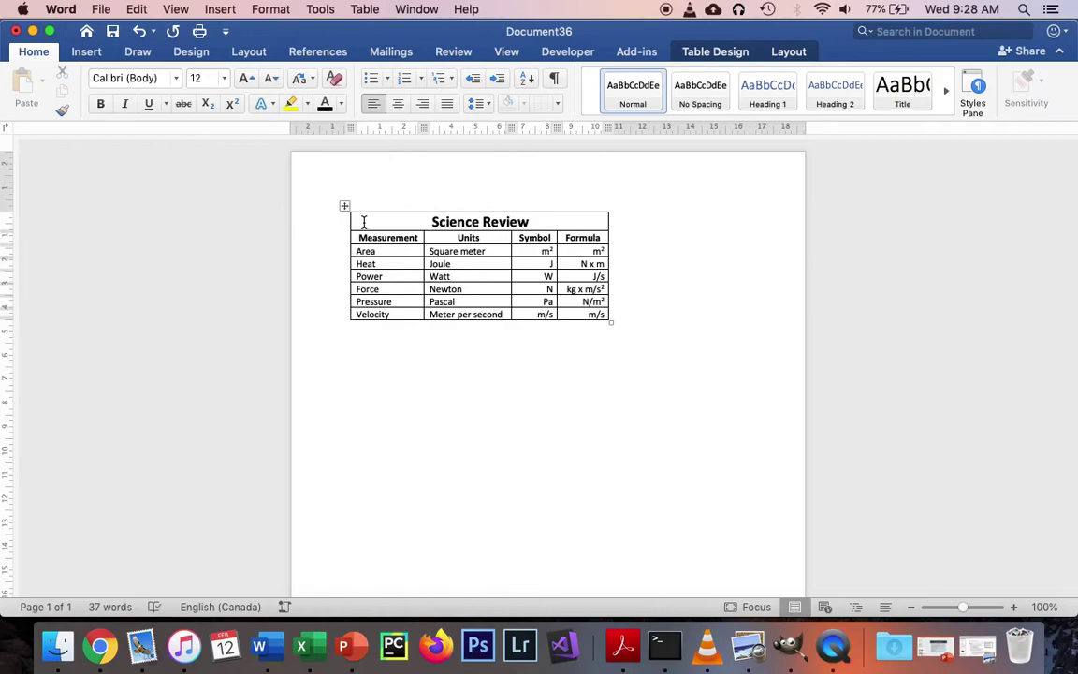
Shade the Science Review title row and the column header row light gray.
left_click_drag(364, 221, 587, 239)
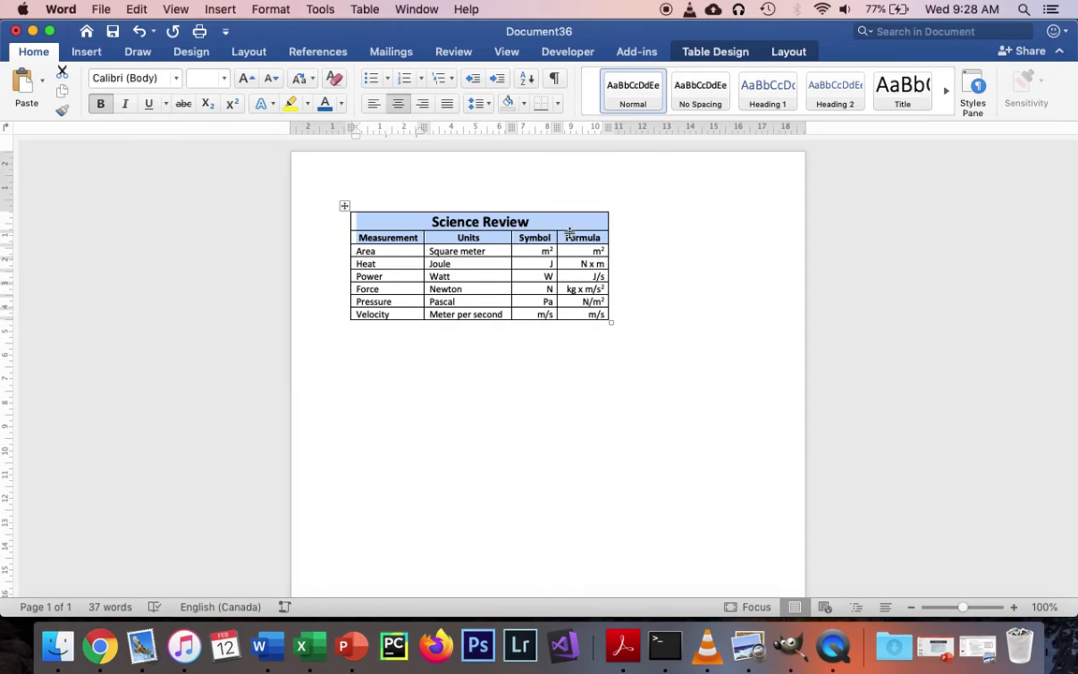
left_click(746, 53)
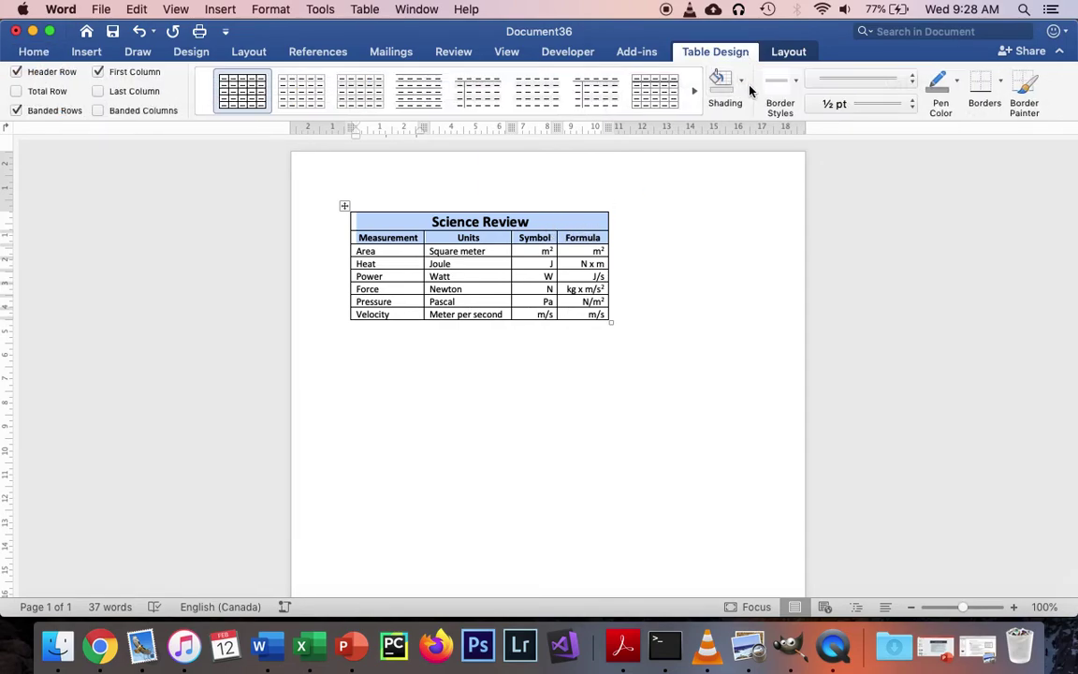
left_click(740, 82)
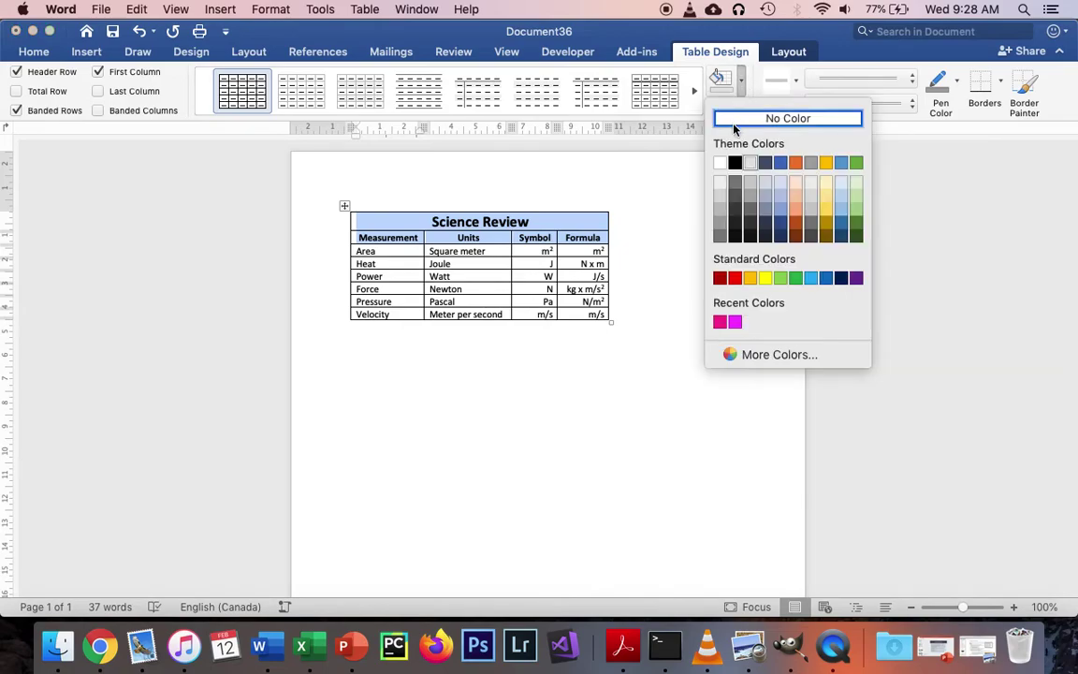
left_click(721, 194)
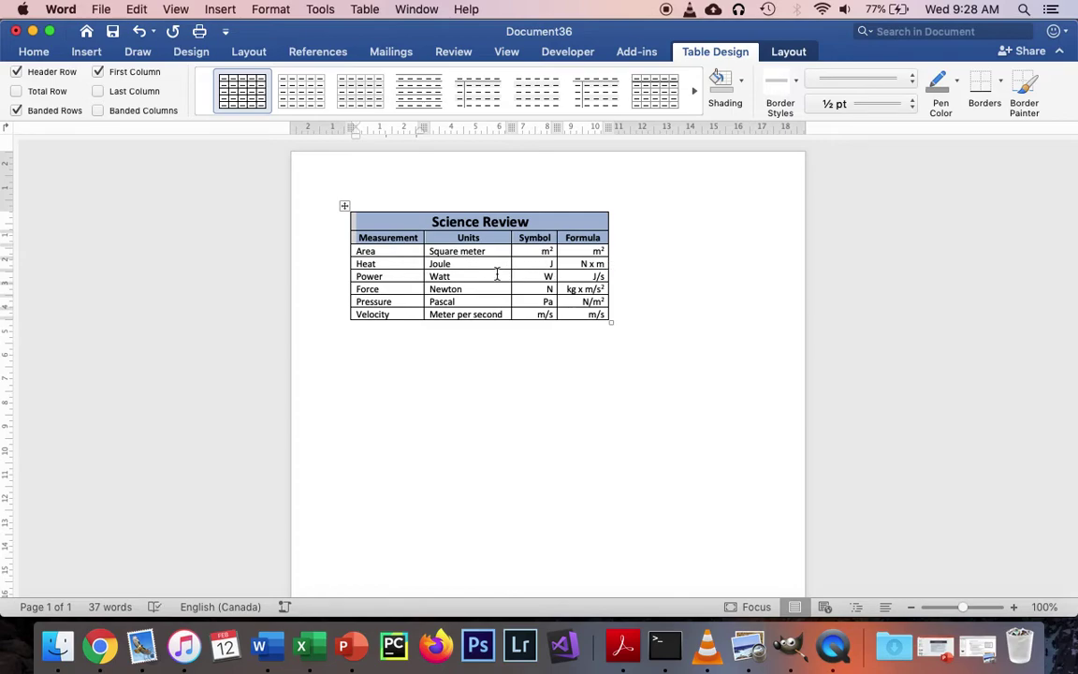
left_click(491, 273)
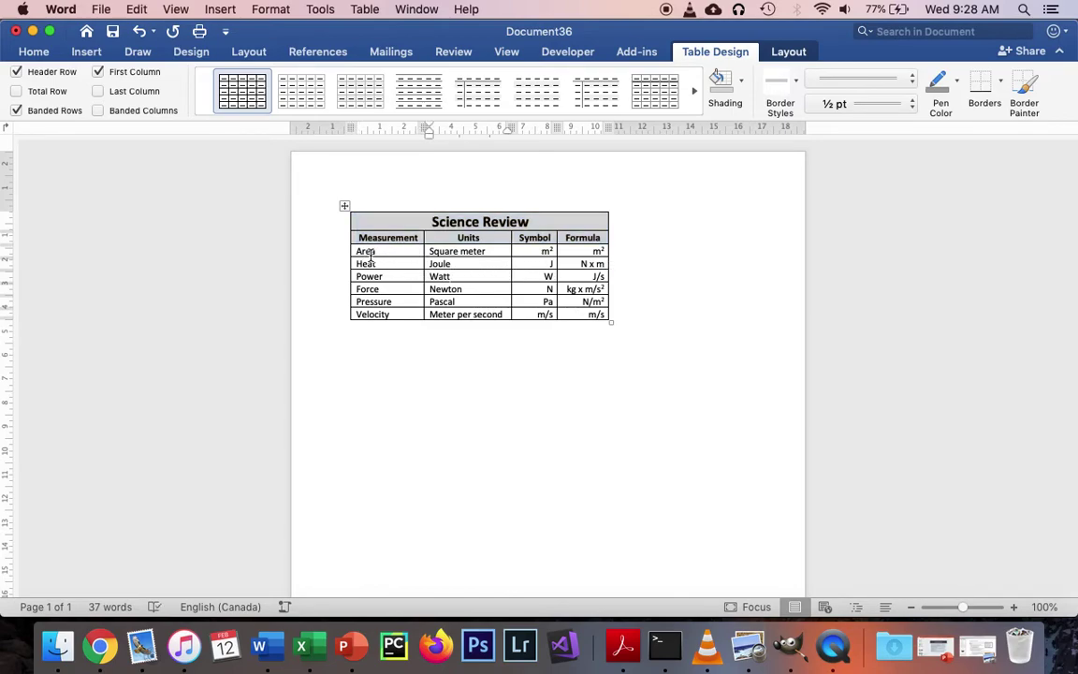
Apply the same light gray shading to the Heat, Force and Velocity rows.
left_click_drag(363, 264, 603, 265)
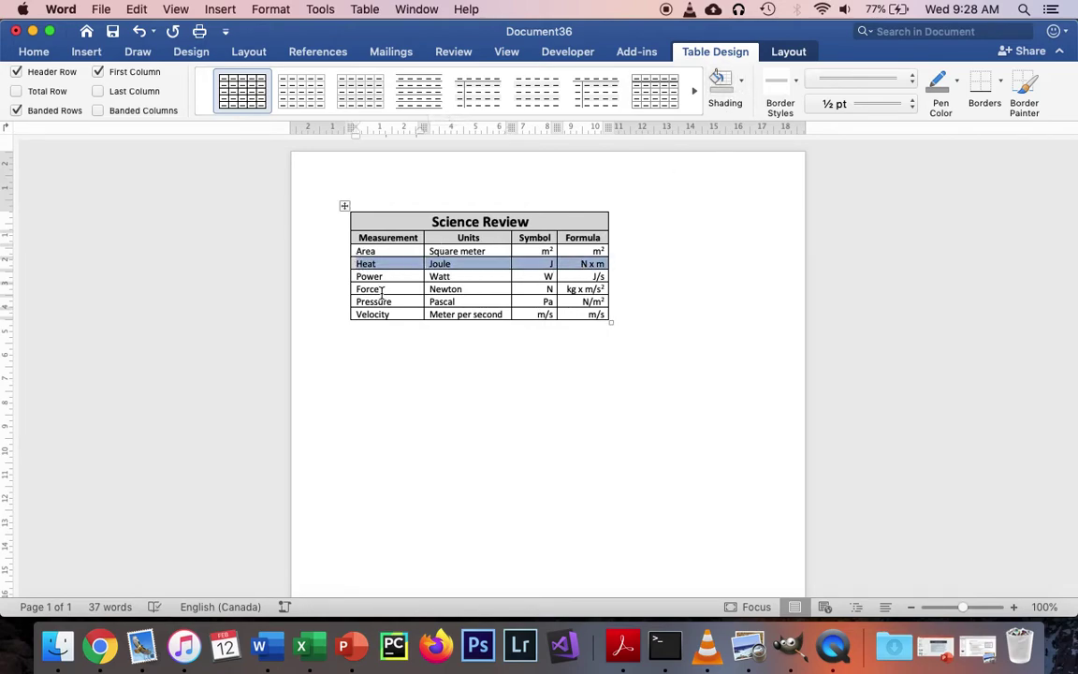
left_click_drag(369, 289, 585, 289)
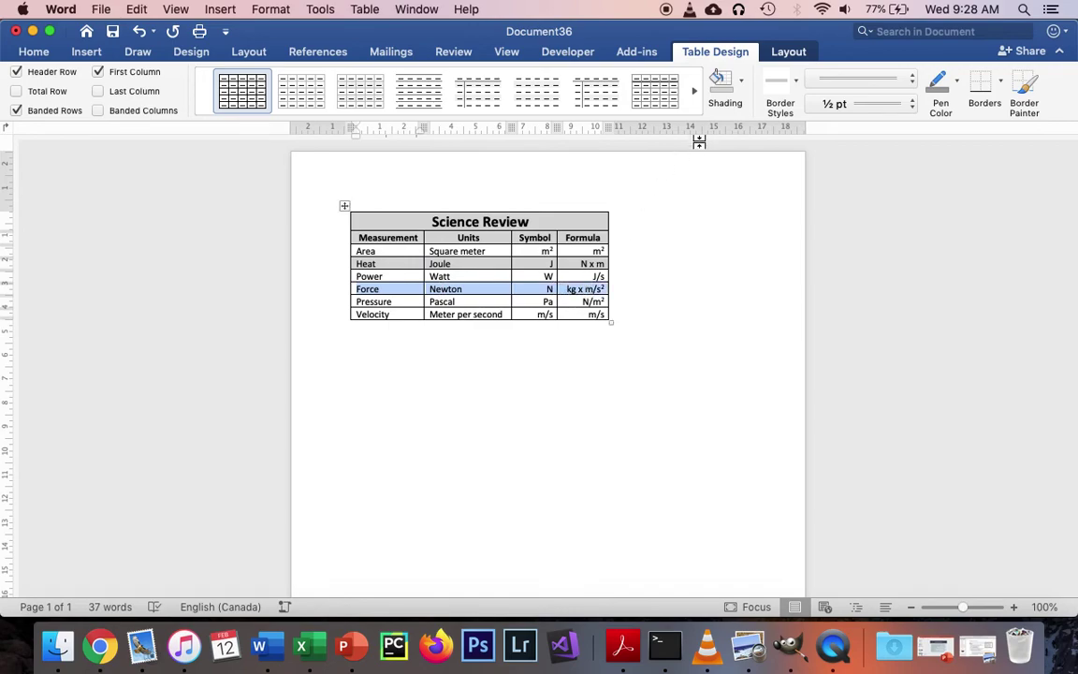
left_click_drag(357, 314, 606, 316)
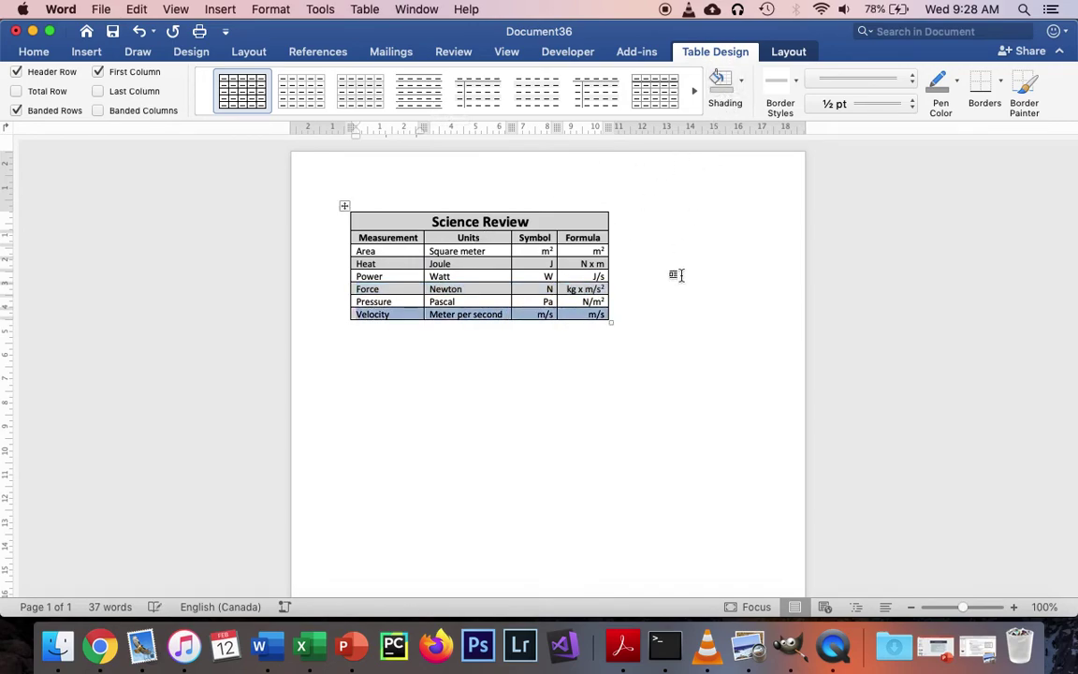
left_click(649, 372)
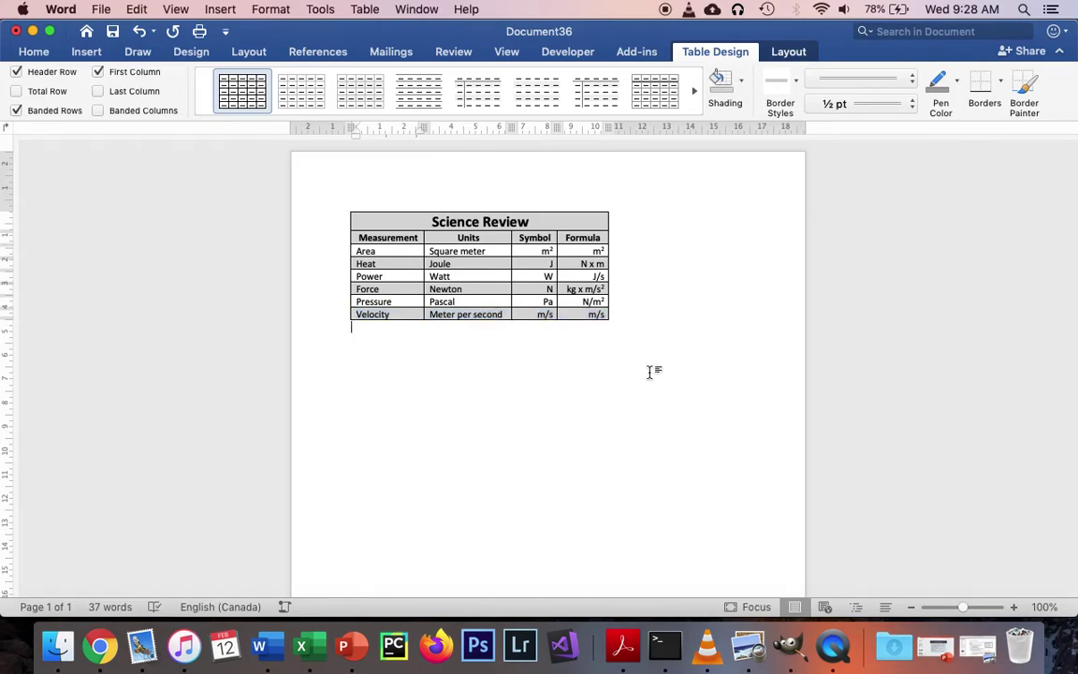
Choose the black ½ pt double-line border style for the table.
left_click(427, 220)
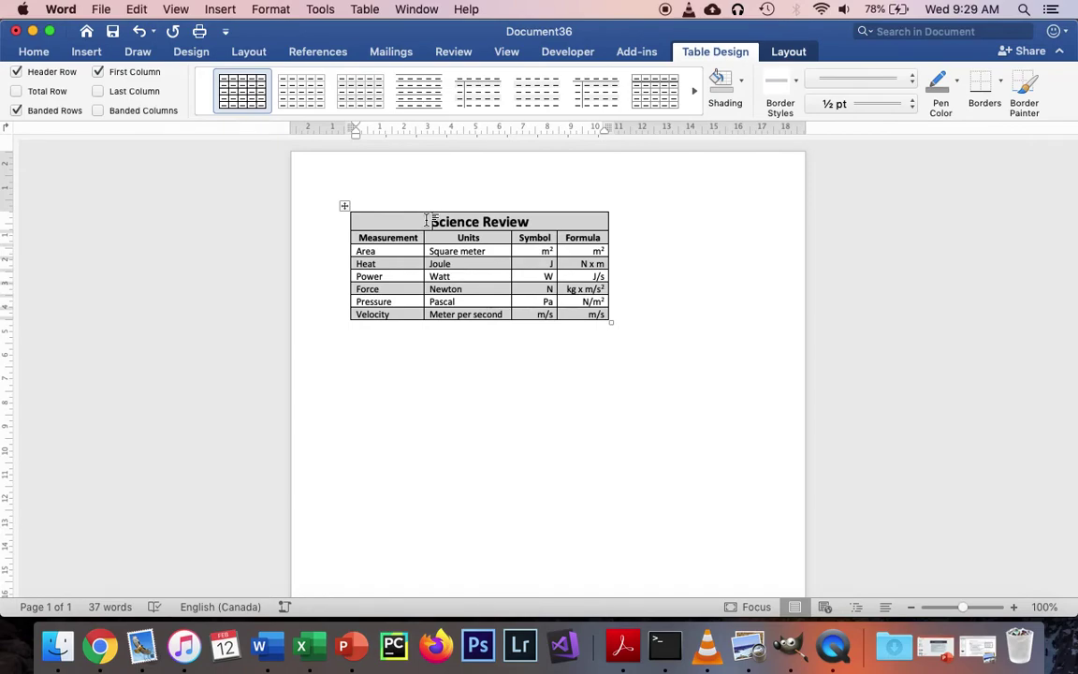
left_click(797, 82)
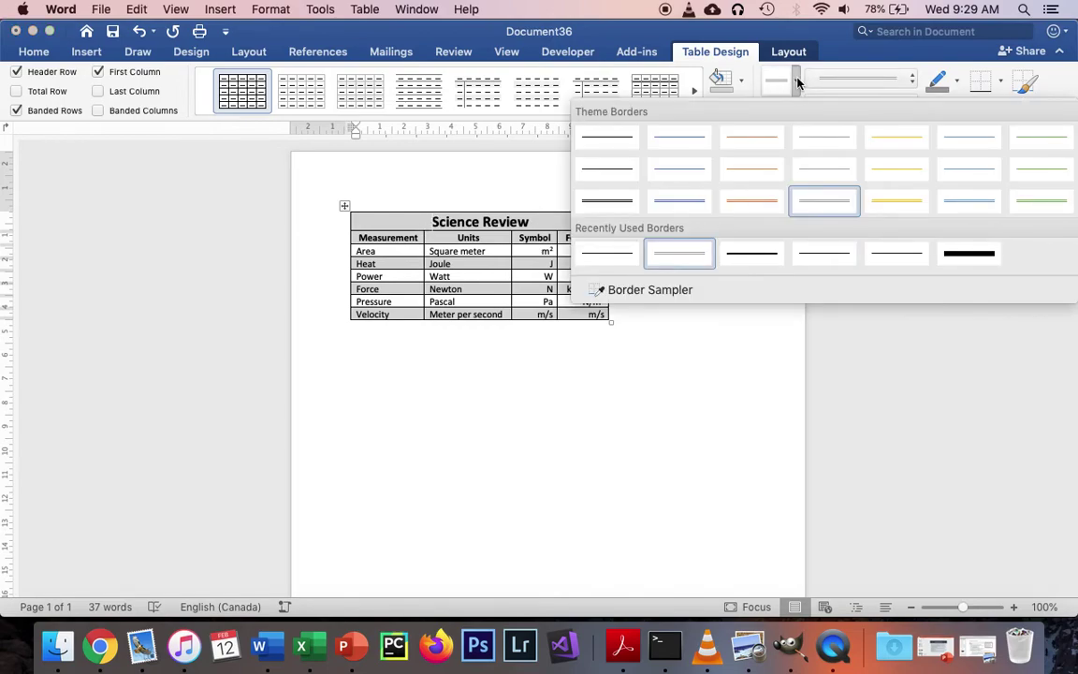
left_click(626, 206)
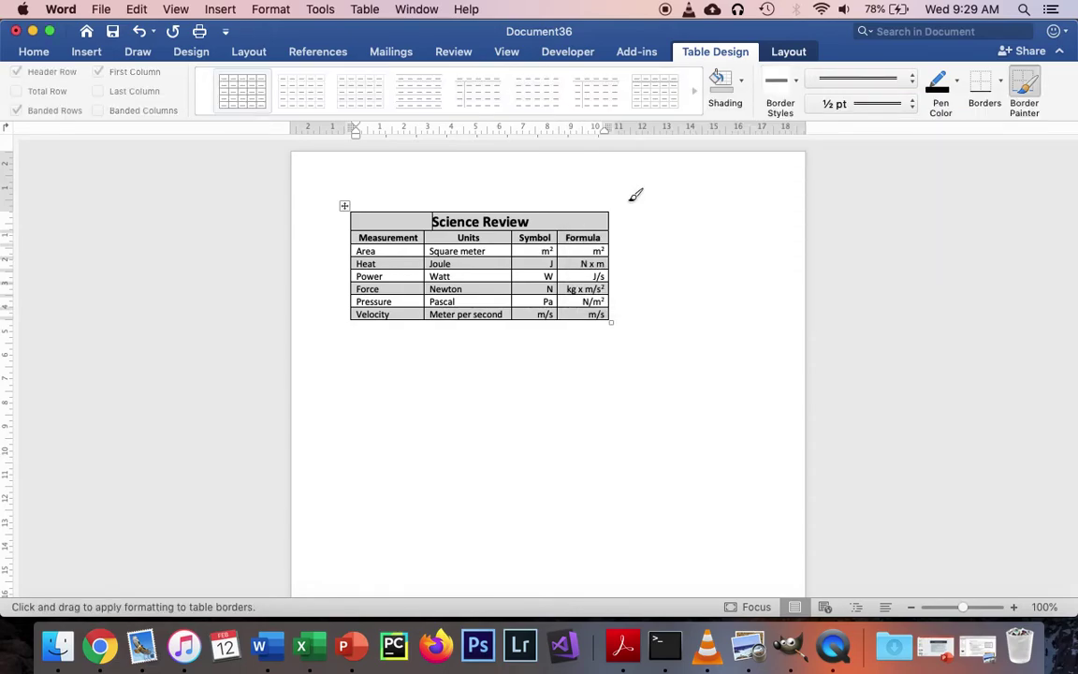
left_click(1001, 85)
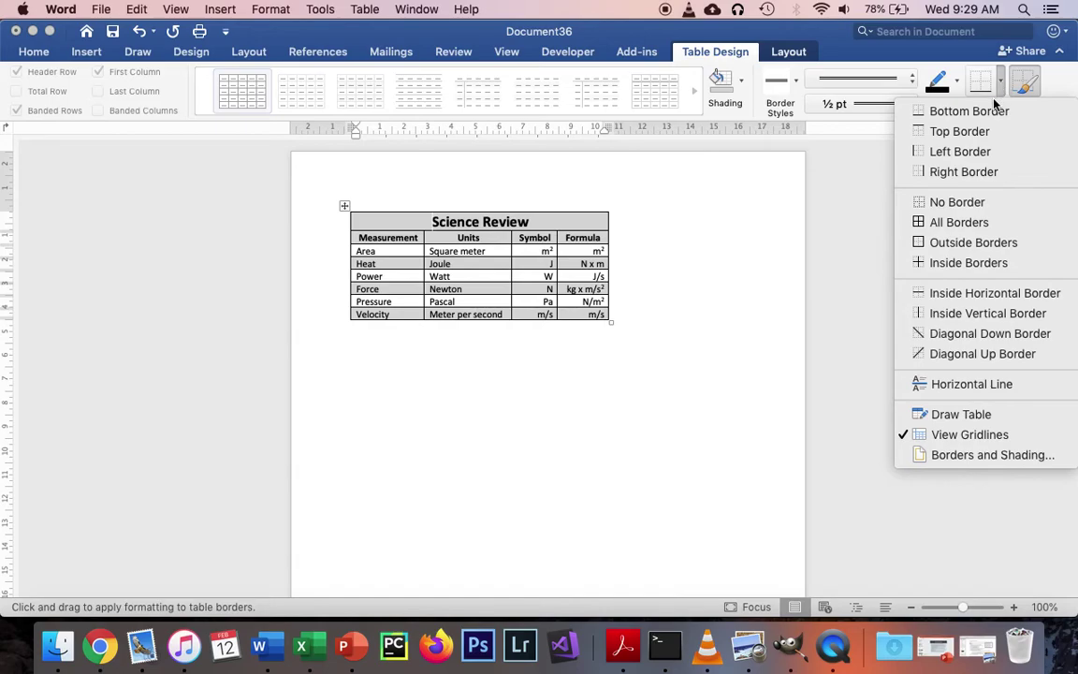
left_click(967, 245)
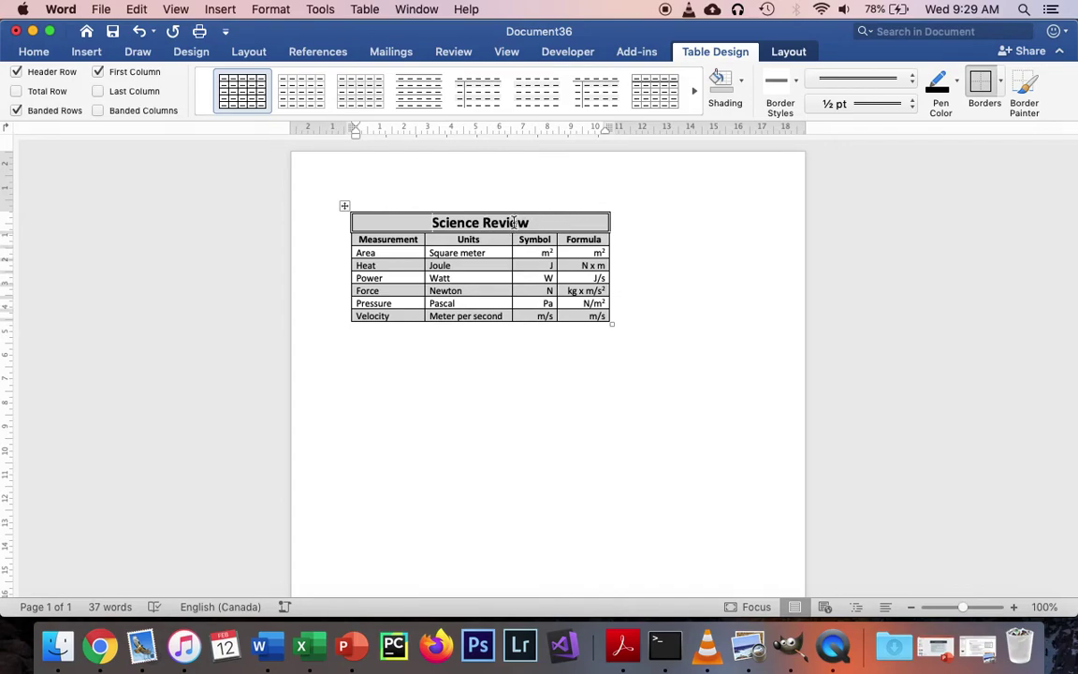
key("super+z")
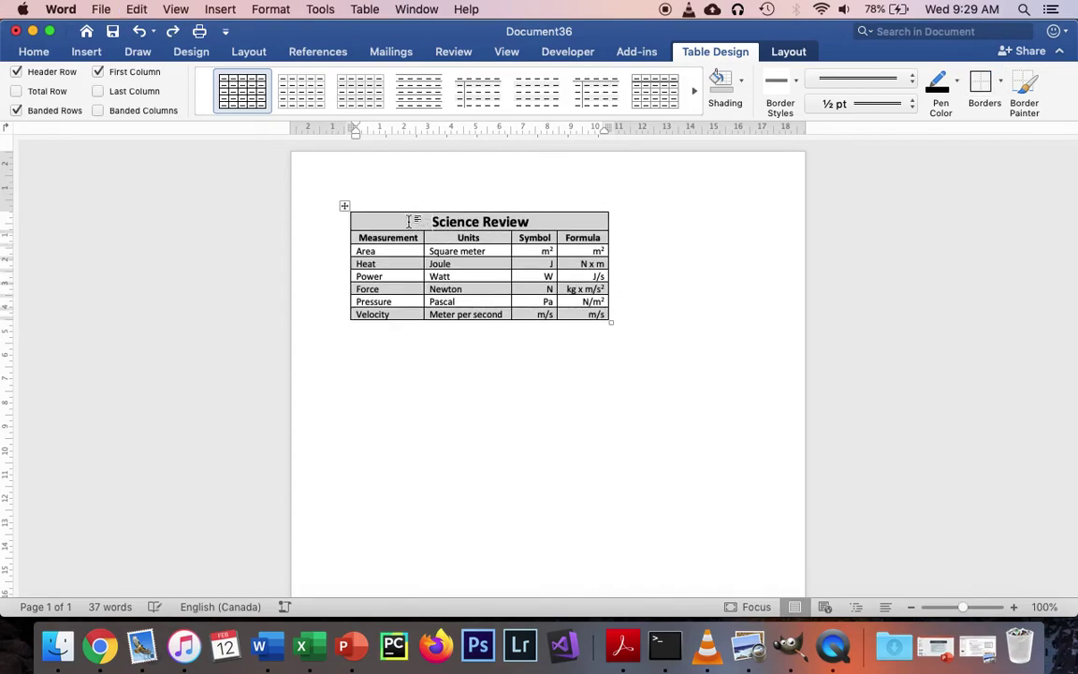
Apply the double-line style as outside borders around the entire Science Review table.
left_click_drag(393, 217, 595, 314)
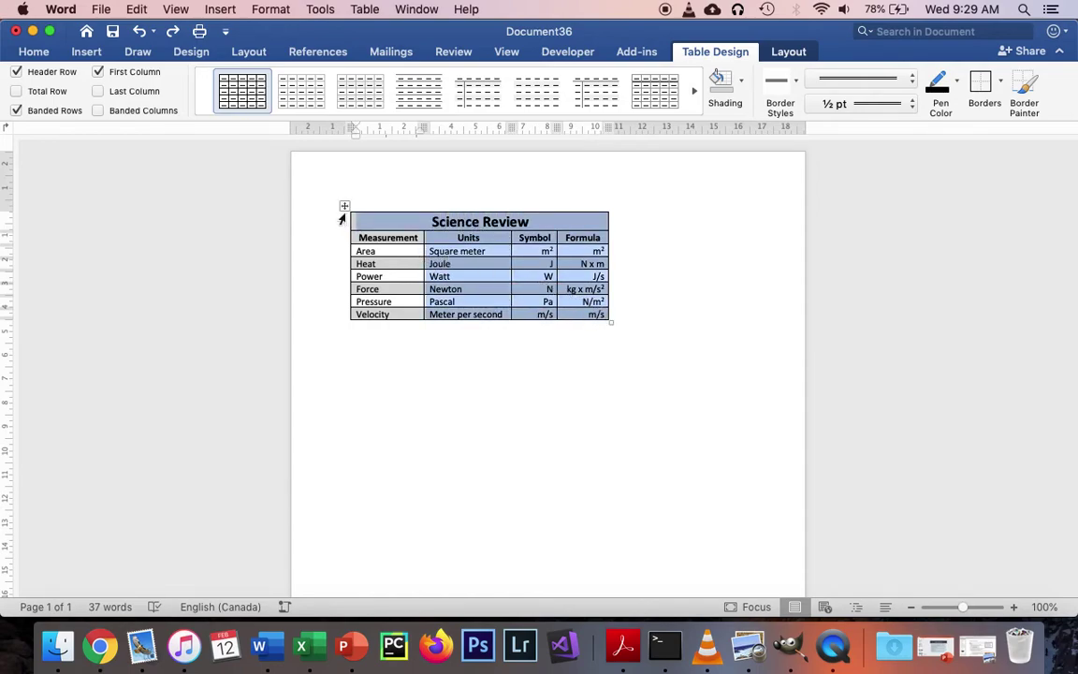
left_click(344, 207)
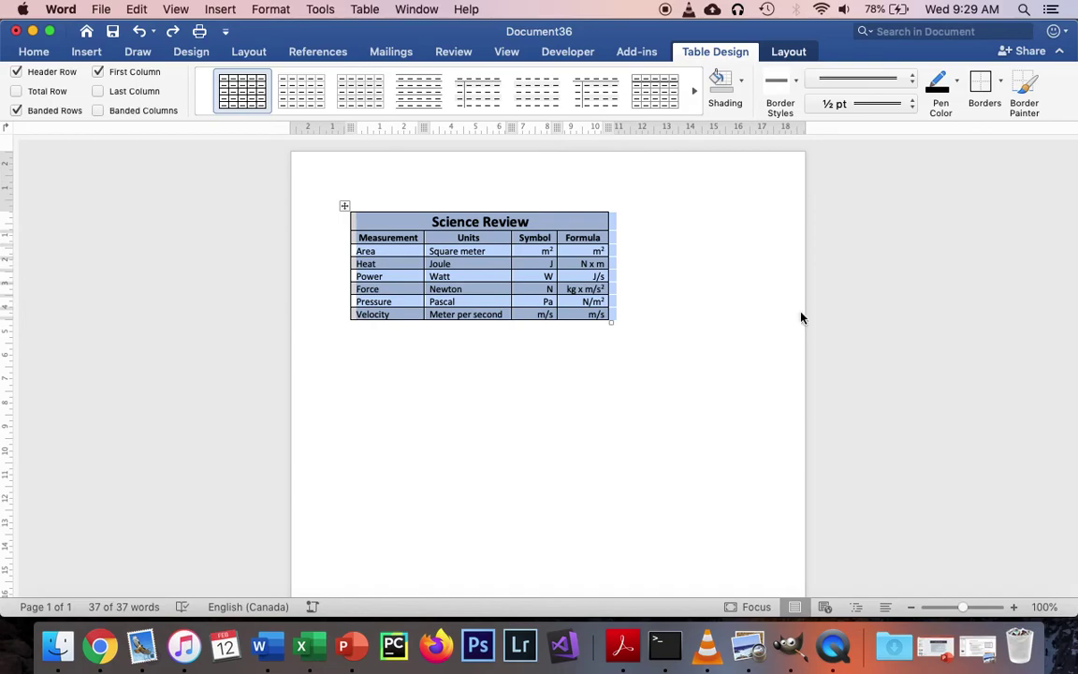
left_click(1000, 83)
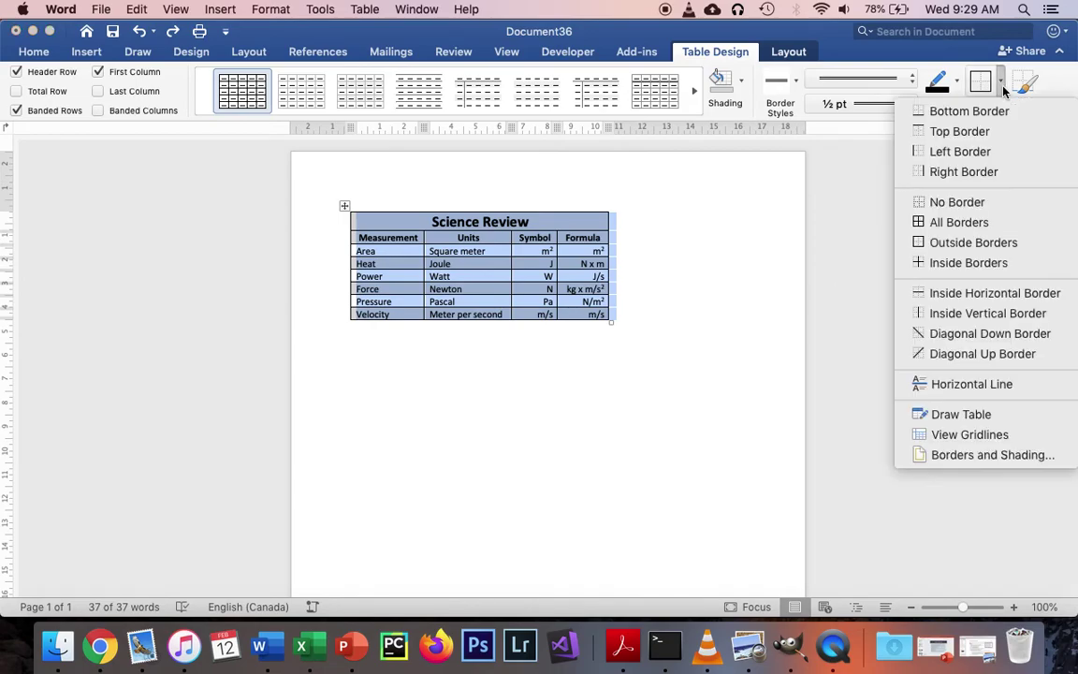
left_click(962, 242)
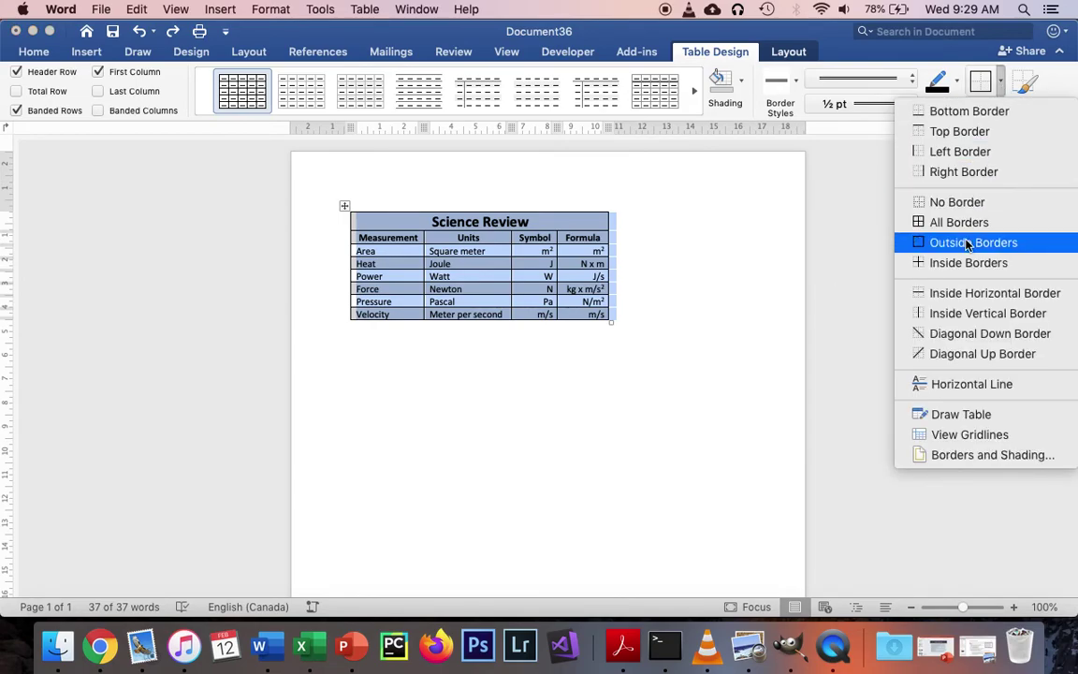
left_click(697, 310)
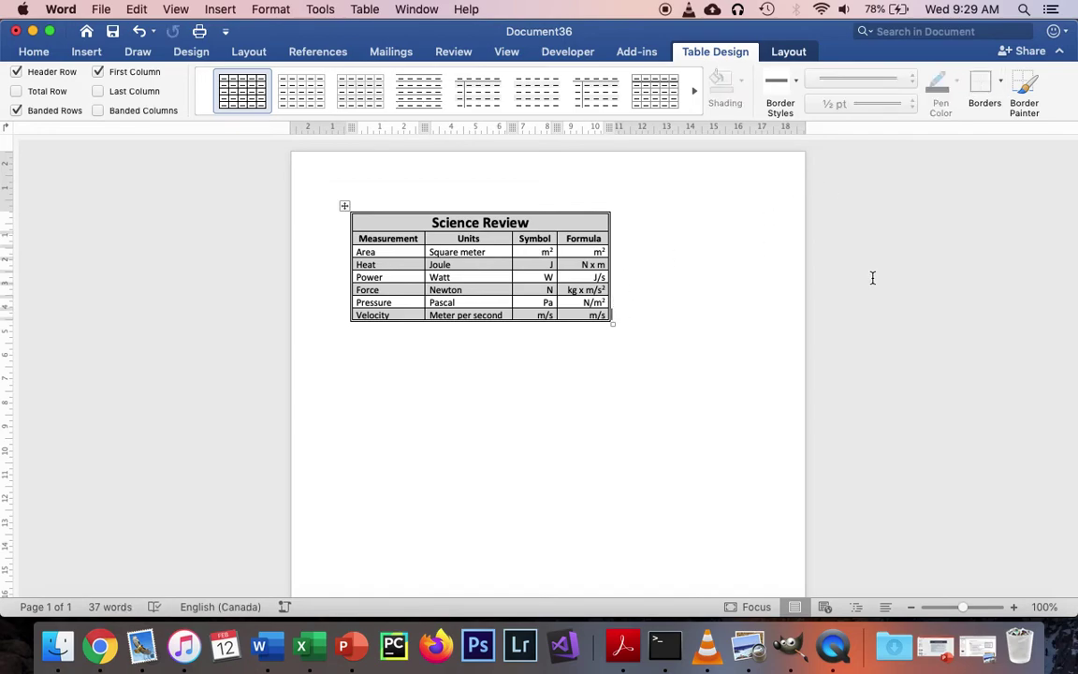
Set the border line to a thick 3 pt compound line style and leave border painting mode.
left_click(394, 242)
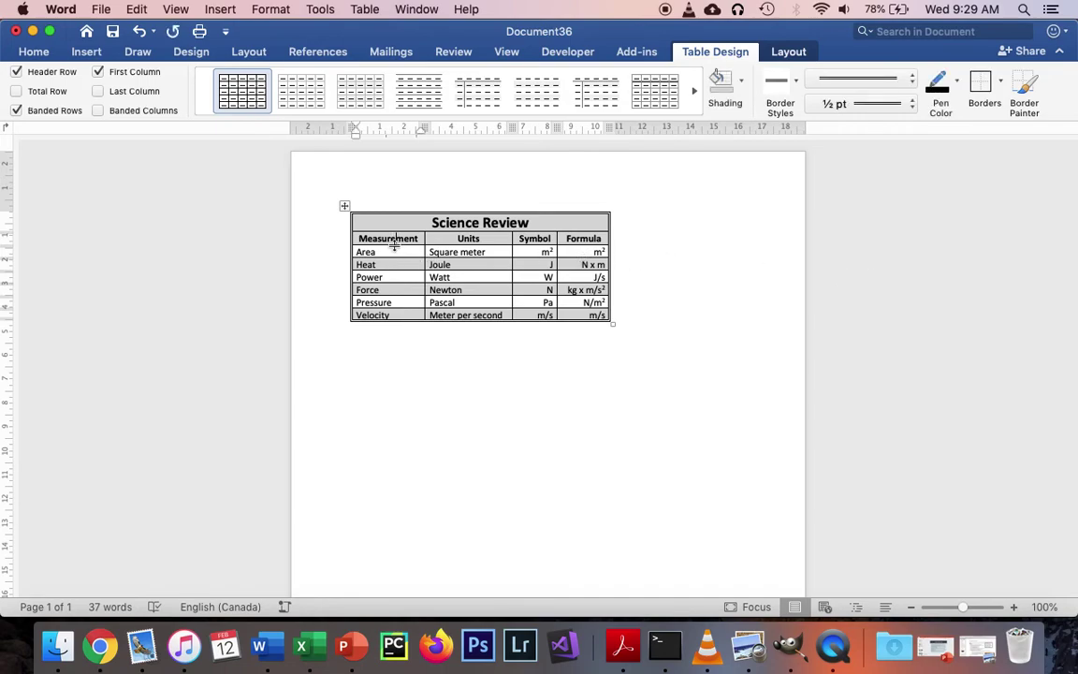
left_click(401, 250)
left_click(795, 81)
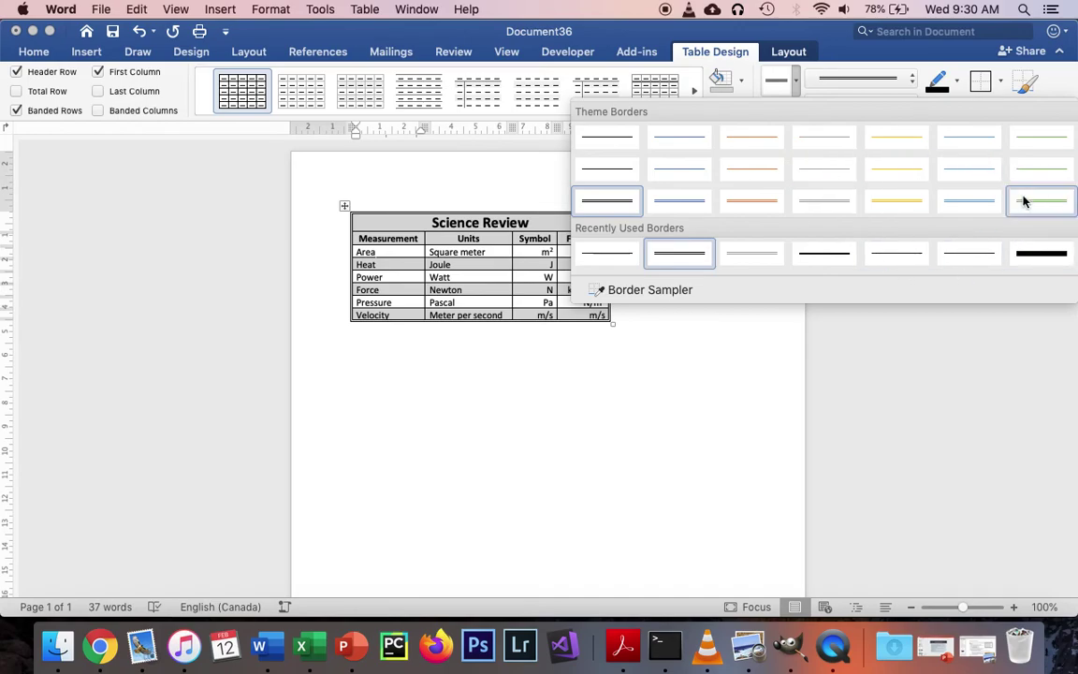
left_click(800, 84)
left_click(871, 82)
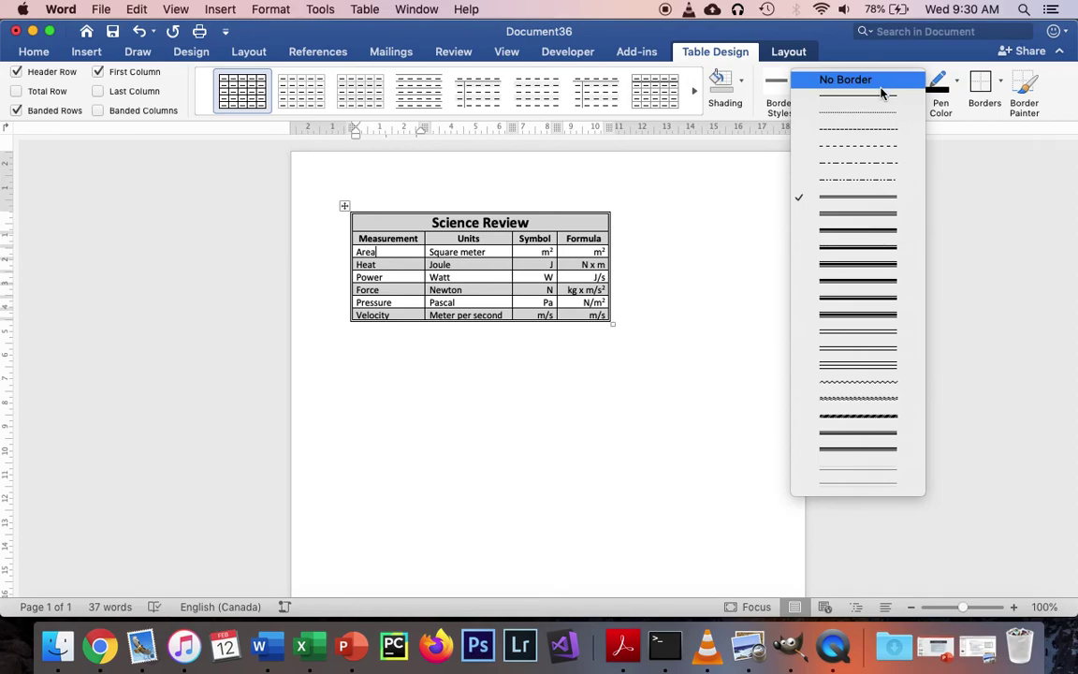
left_click(862, 300)
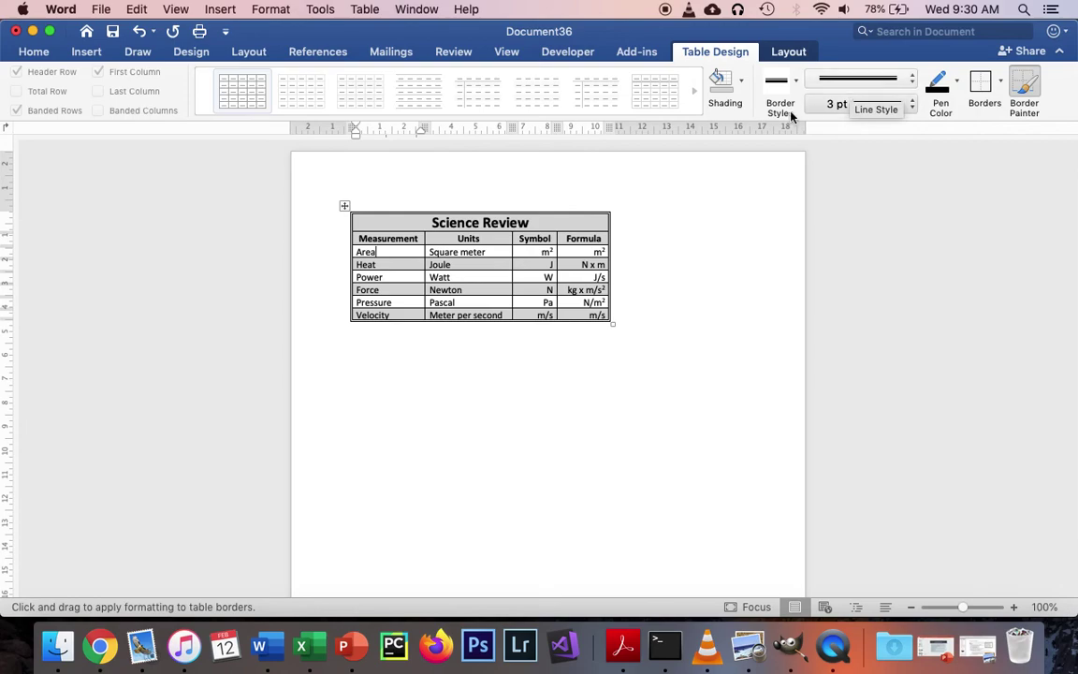
key("Escape")
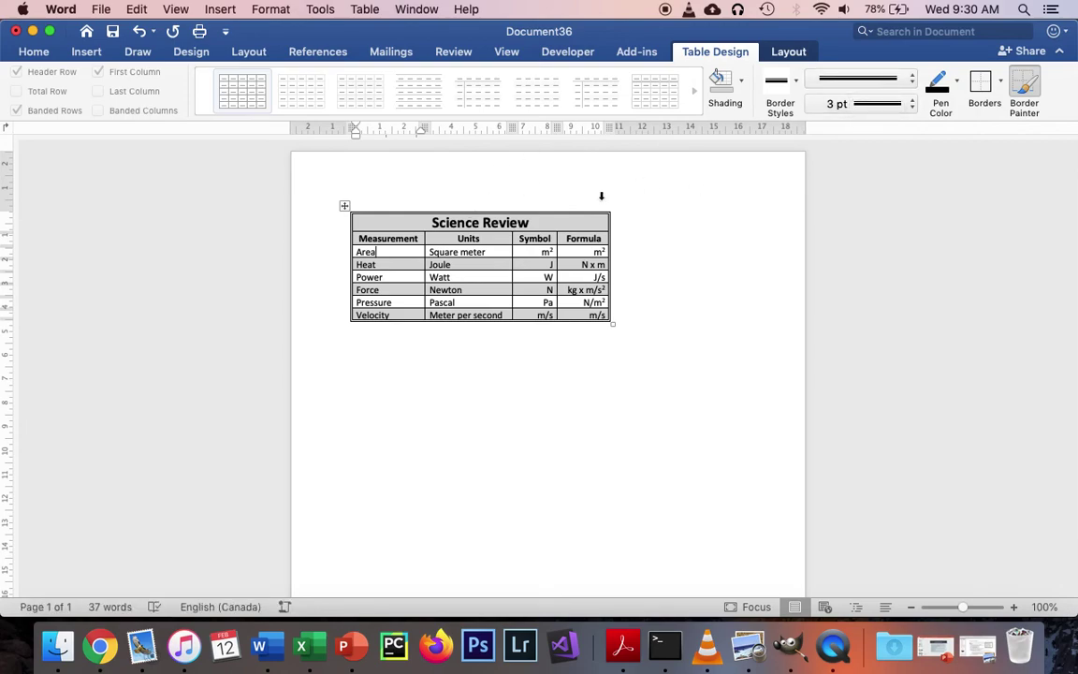
Add a 3 pt bottom border beneath the Measurement, Units, Symbol and Formula header row.
mouse_move(354, 237)
left_mouse_down()
mouse_move(425, 230)
mouse_move(570, 241)
left_mouse_up()
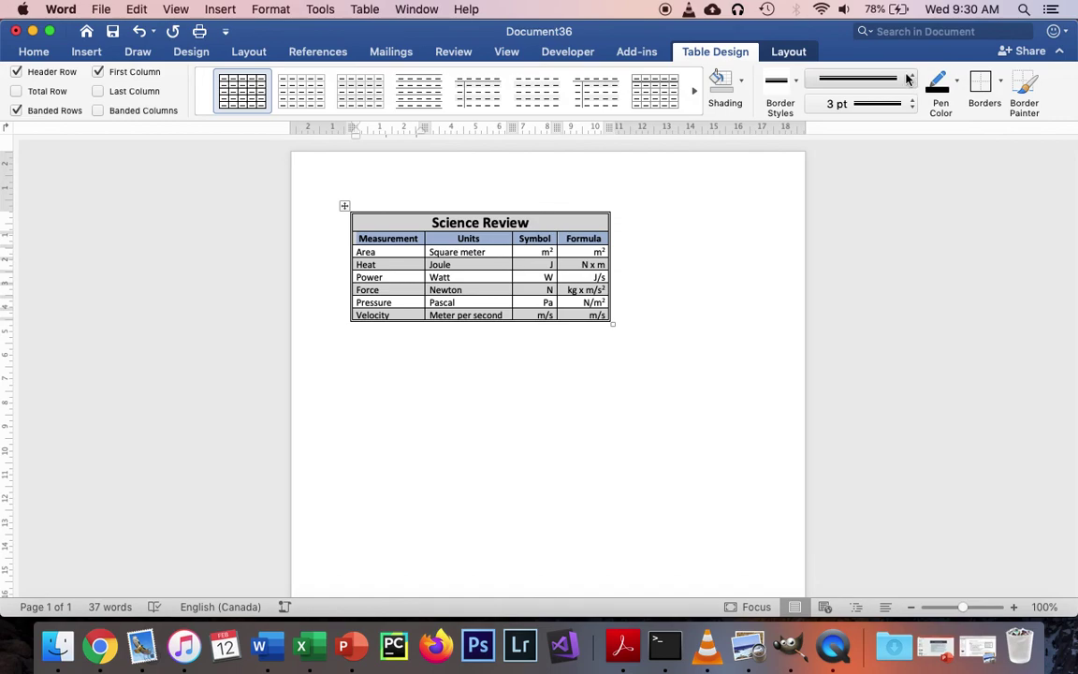
left_click(993, 90)
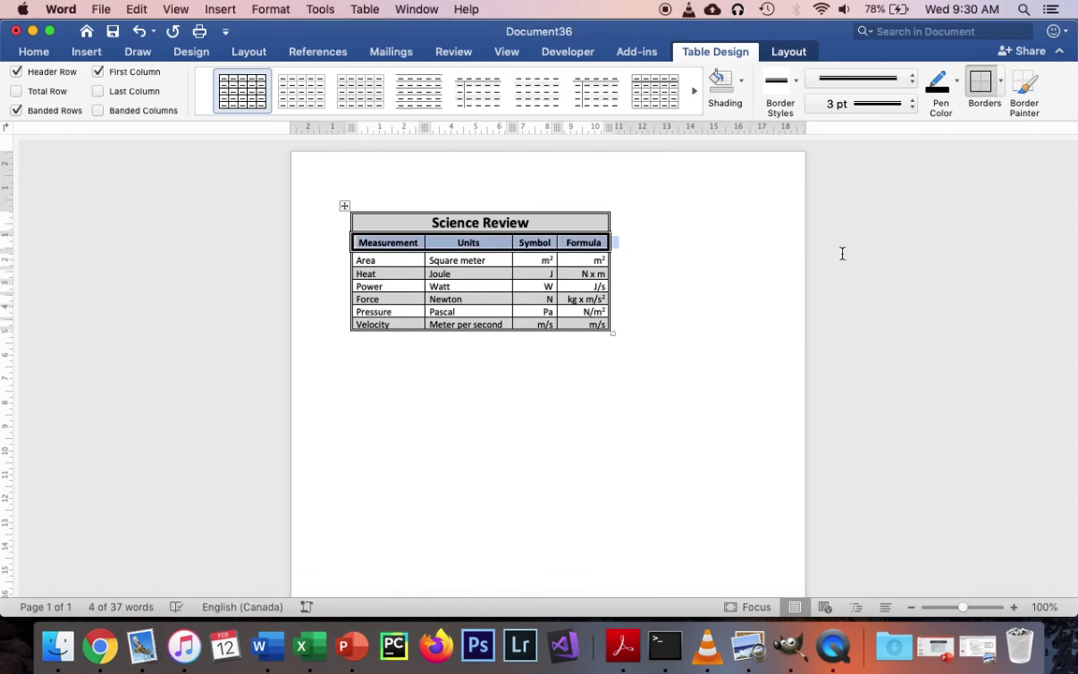
key("super+z")
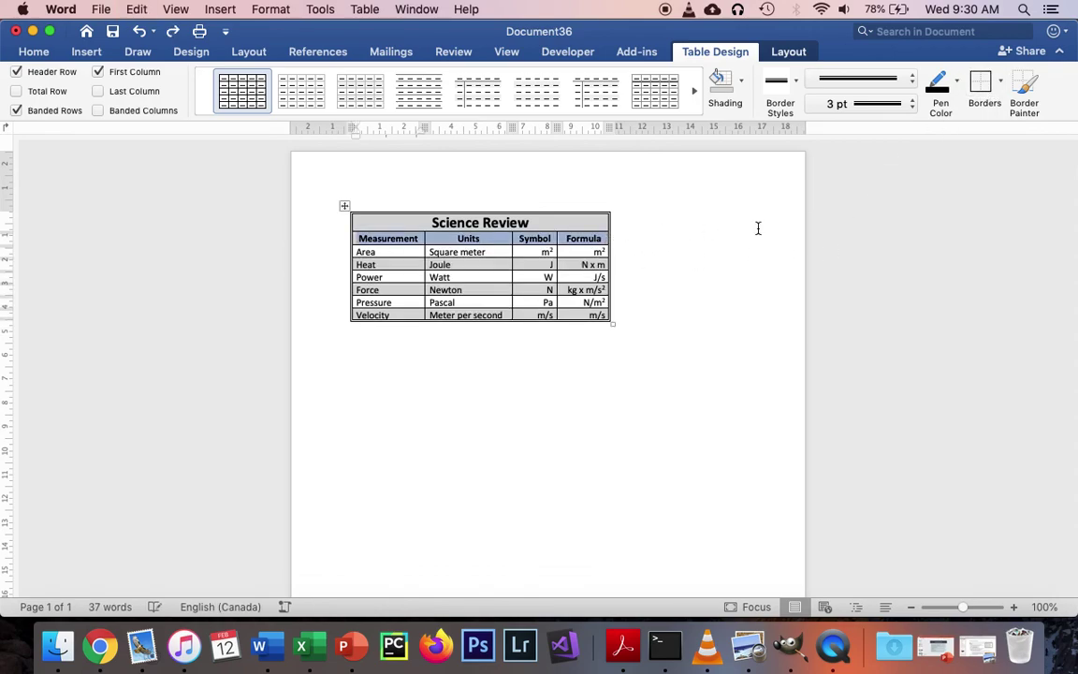
left_click(999, 81)
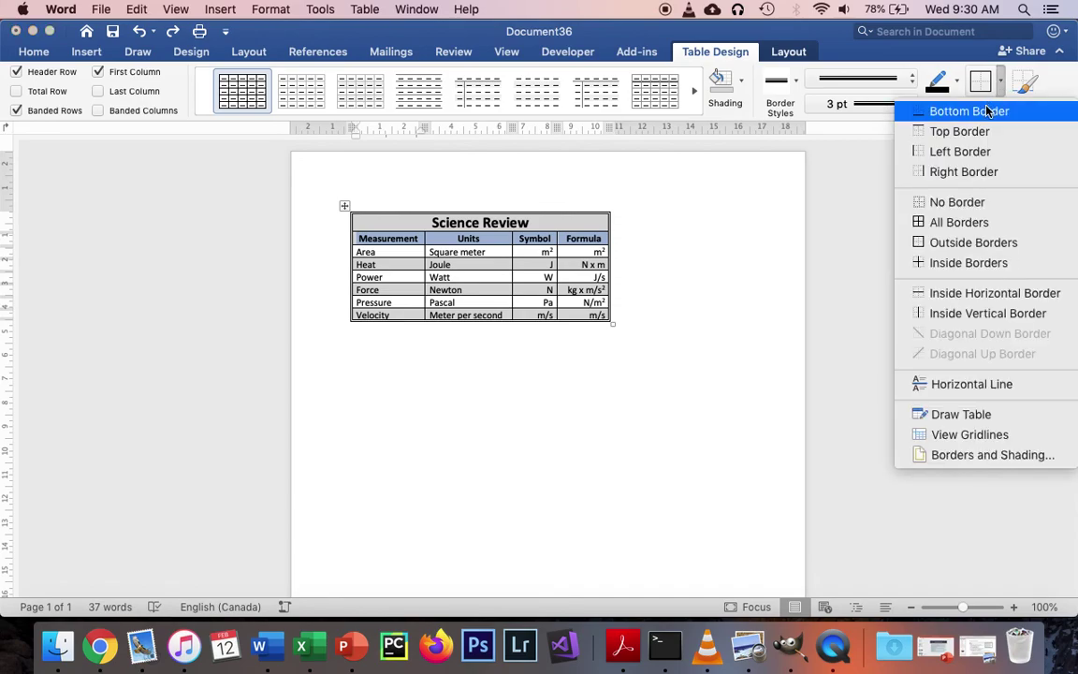
left_click(988, 111)
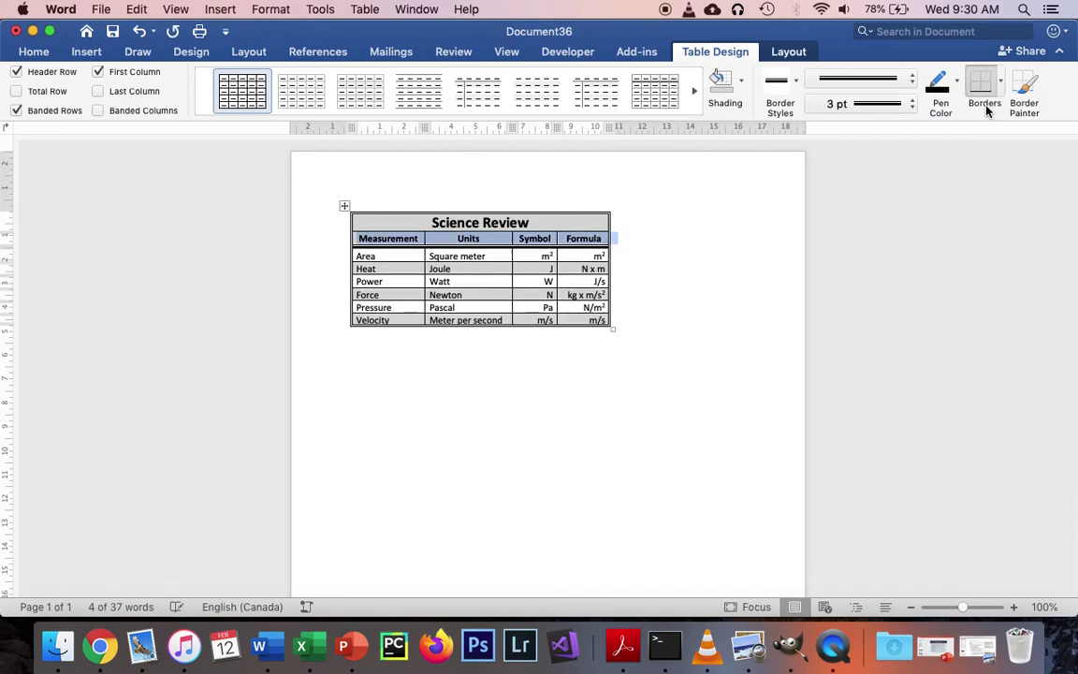
left_click(700, 311)
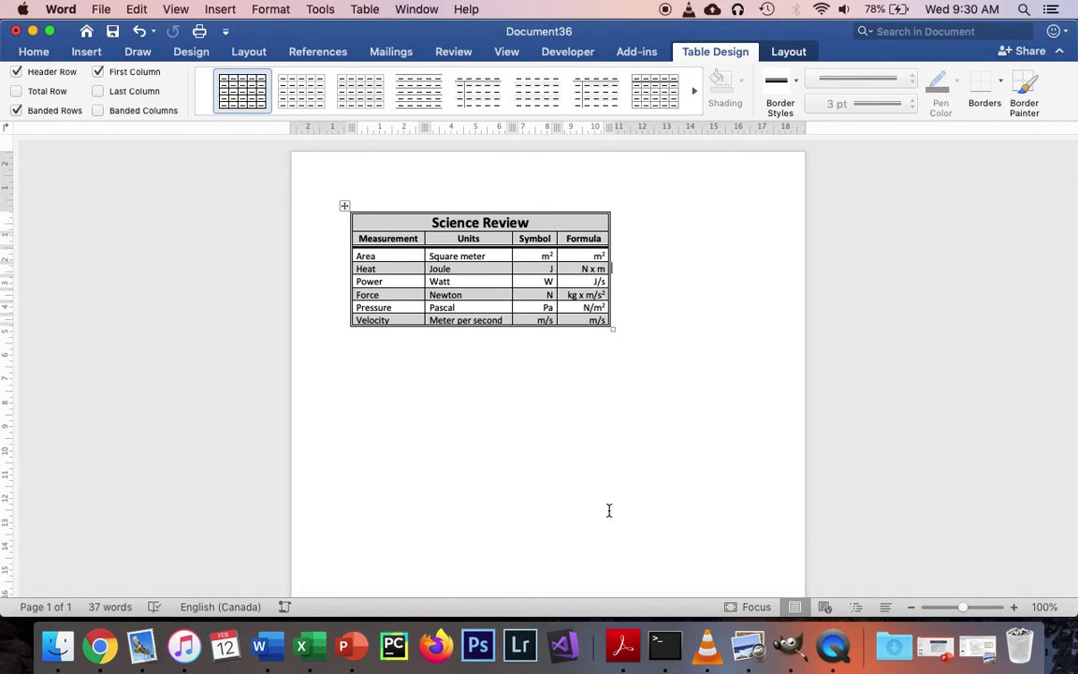